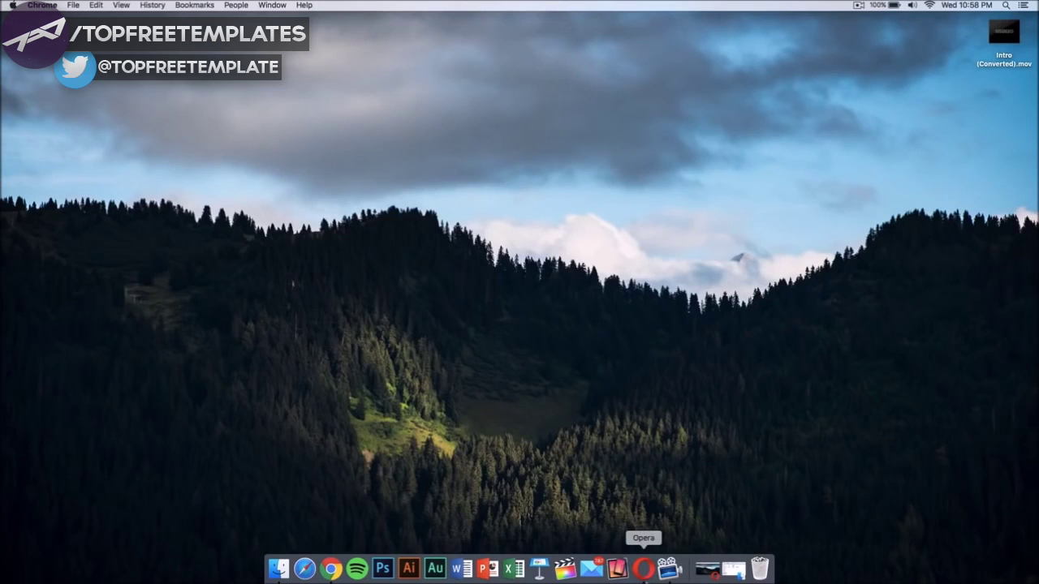
Step: Launch Opera, close the Unsplash photo tab and browse the Adobe After Effects CC product page
left_click(644, 568)
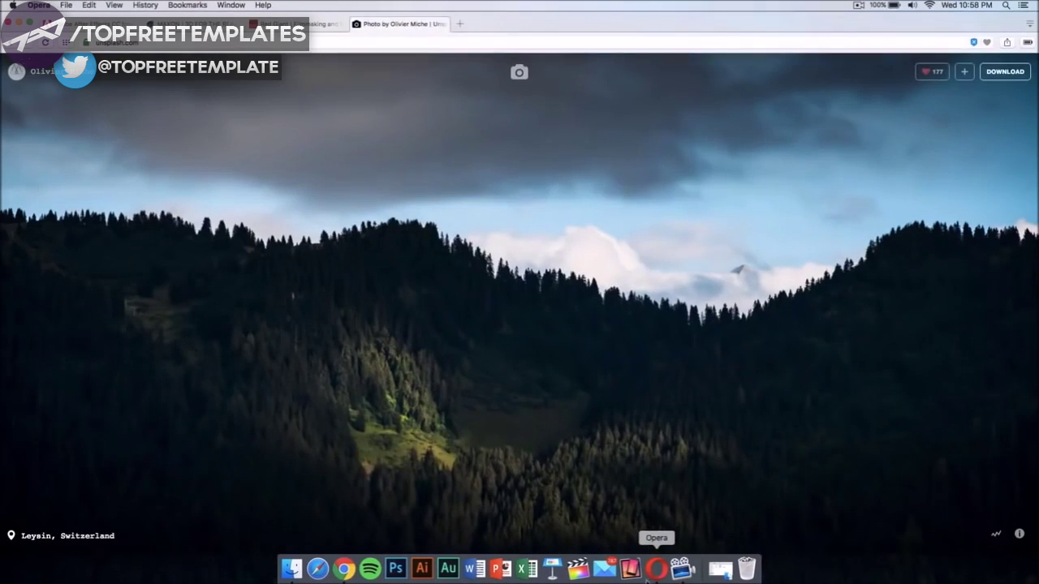
left_click(358, 24)
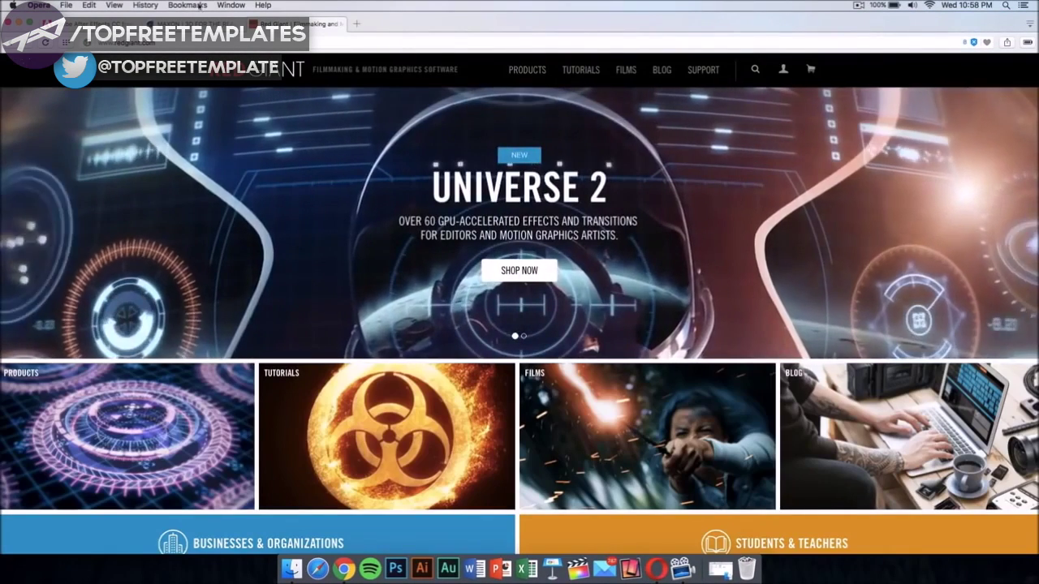
left_click(88, 24)
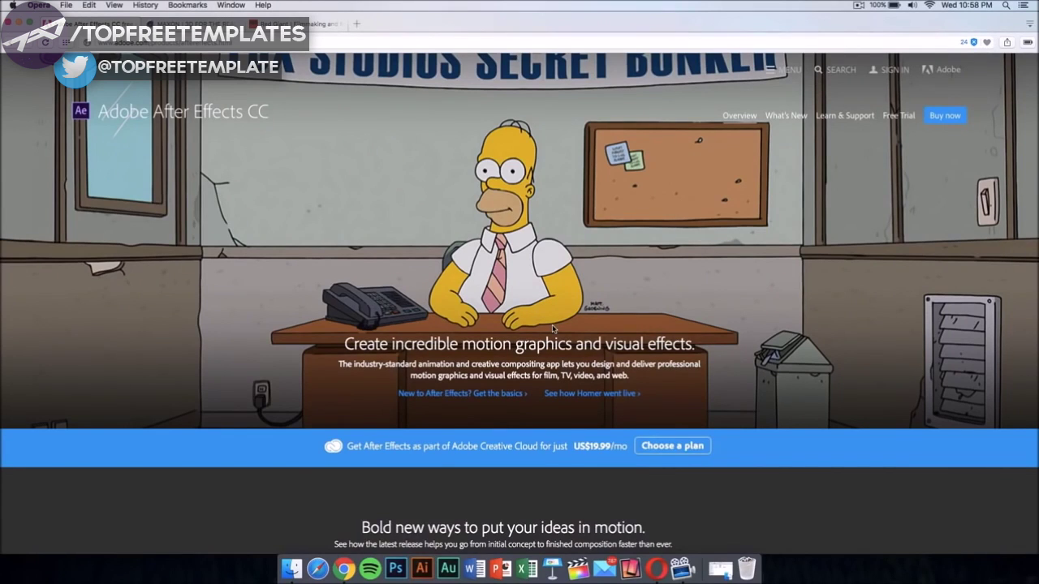
scroll(592, 327, "down", 8)
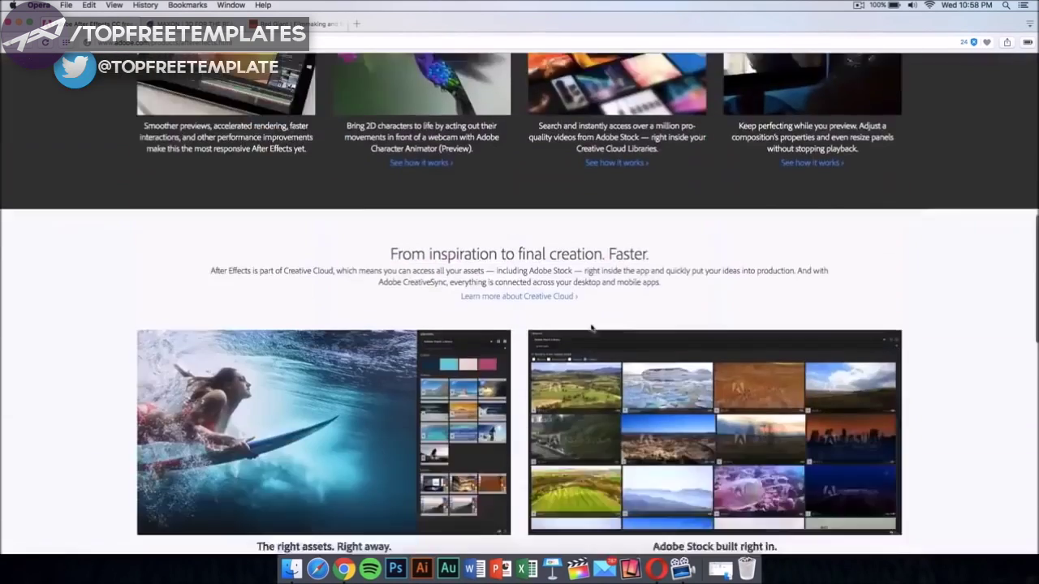
scroll(592, 327, "up", 8)
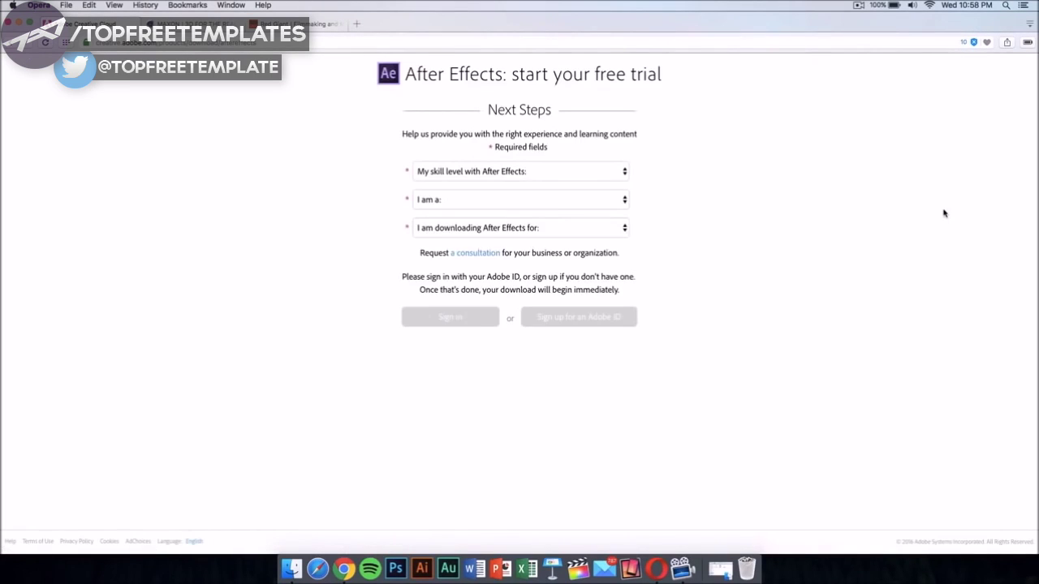
Step: Answer the trial questions (Experienced, Web or Mobile Designer/Developer, organization use), sign up, then switch to the Maxon tab
left_click(553, 168)
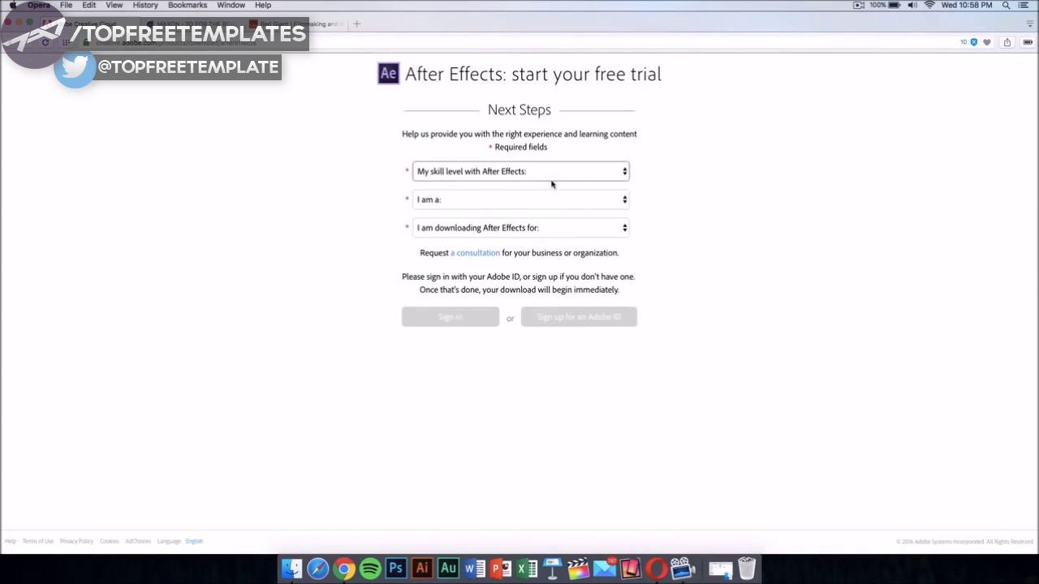
left_click(550, 195)
left_click(551, 200)
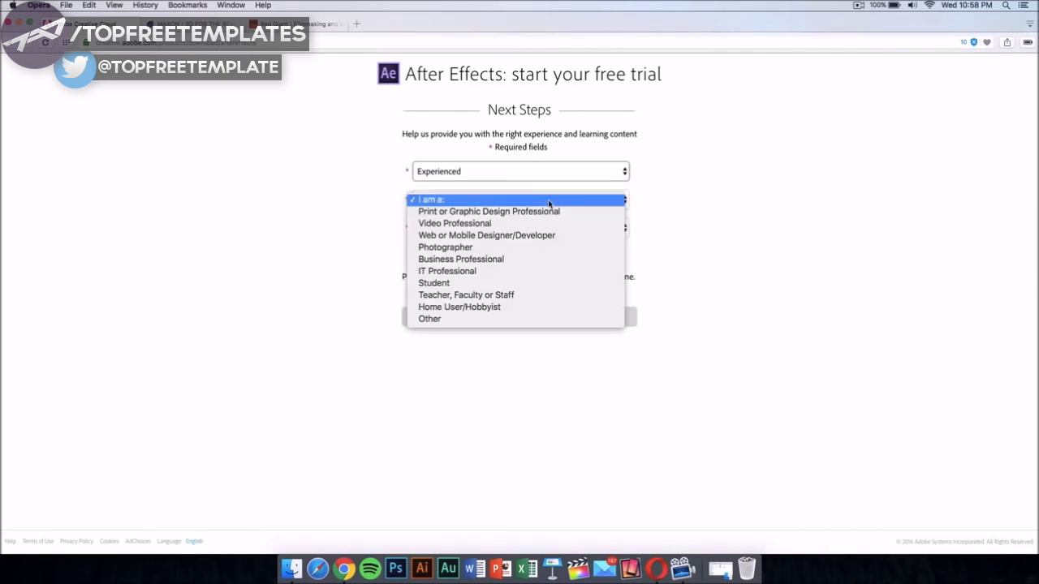
left_click(540, 235)
left_click(545, 230)
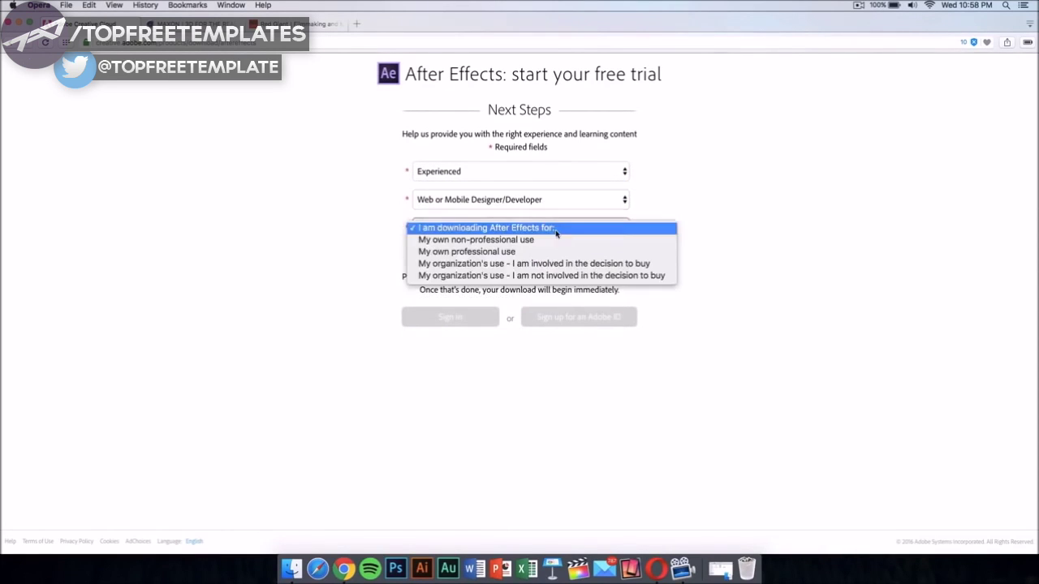
left_click(539, 273)
left_click(555, 325)
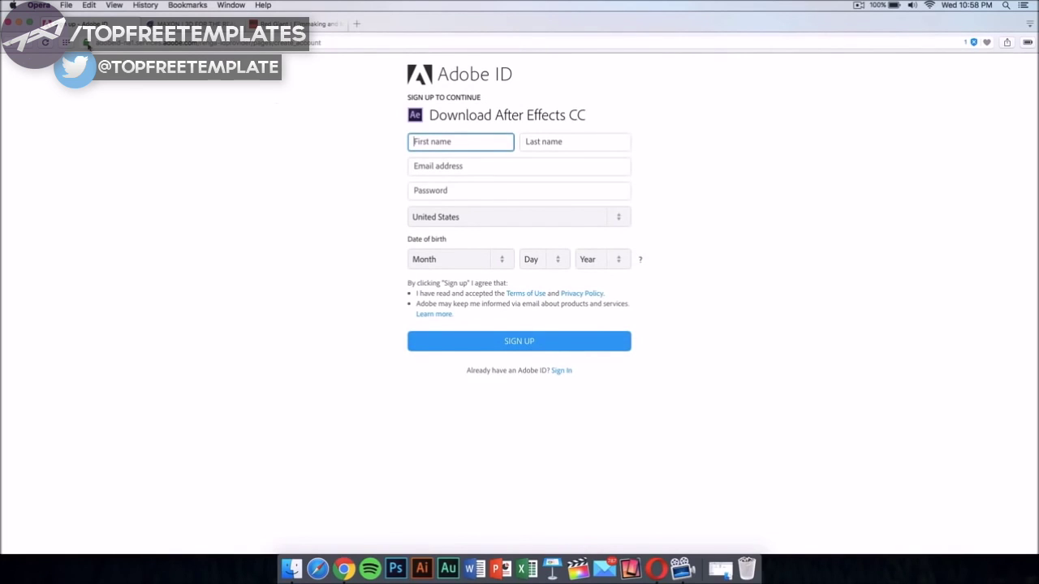
left_click(191, 24)
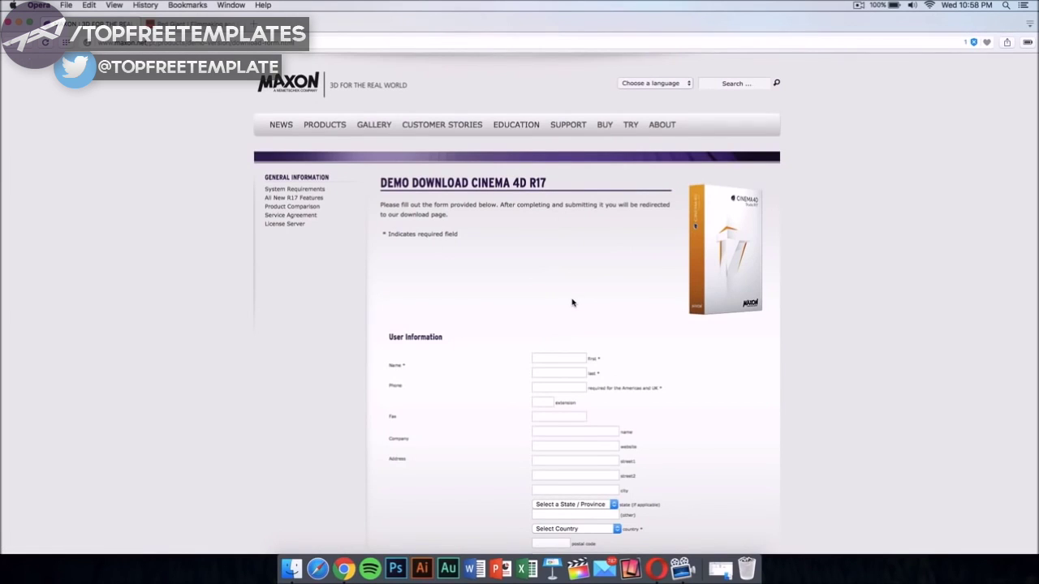
scroll(573, 303, "down", 15)
scroll(572, 302, "up", 15)
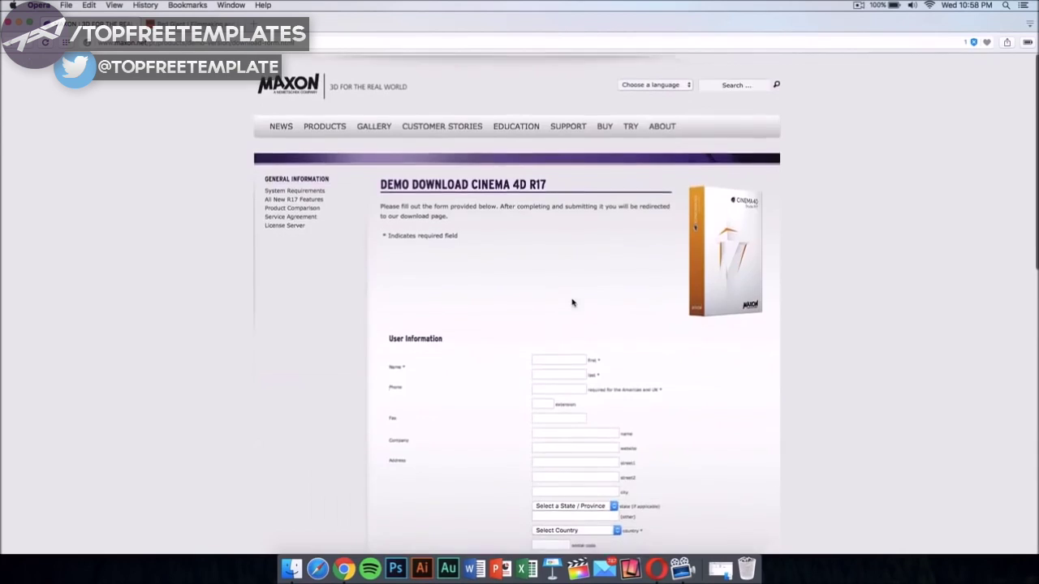
scroll(573, 303, "down", 5)
scroll(572, 303, "up", 5)
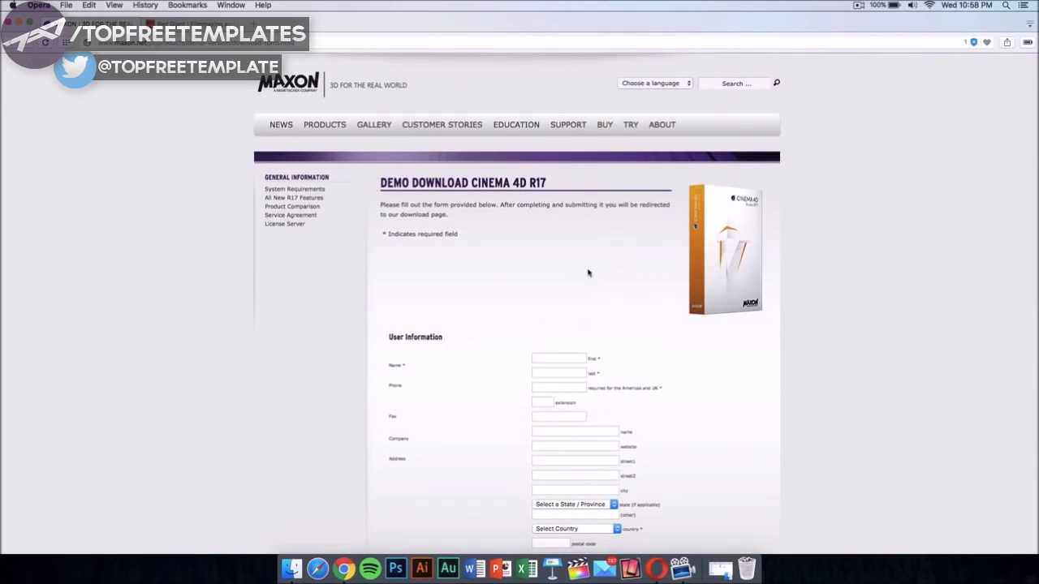
scroll(543, 286, "down", 12)
scroll(543, 286, "up", 12)
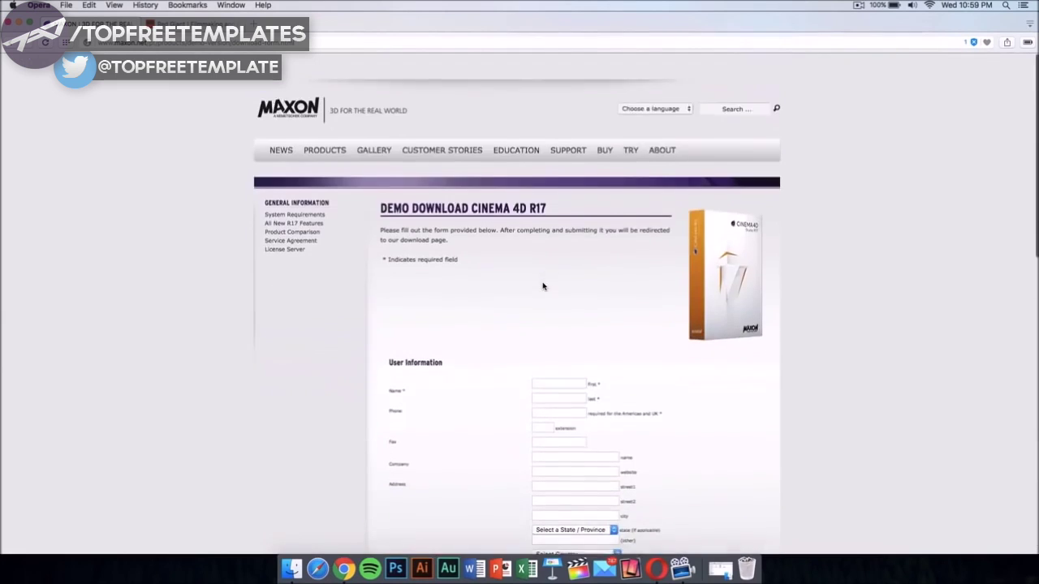
scroll(543, 286, "down", 1)
scroll(543, 286, "down", 12)
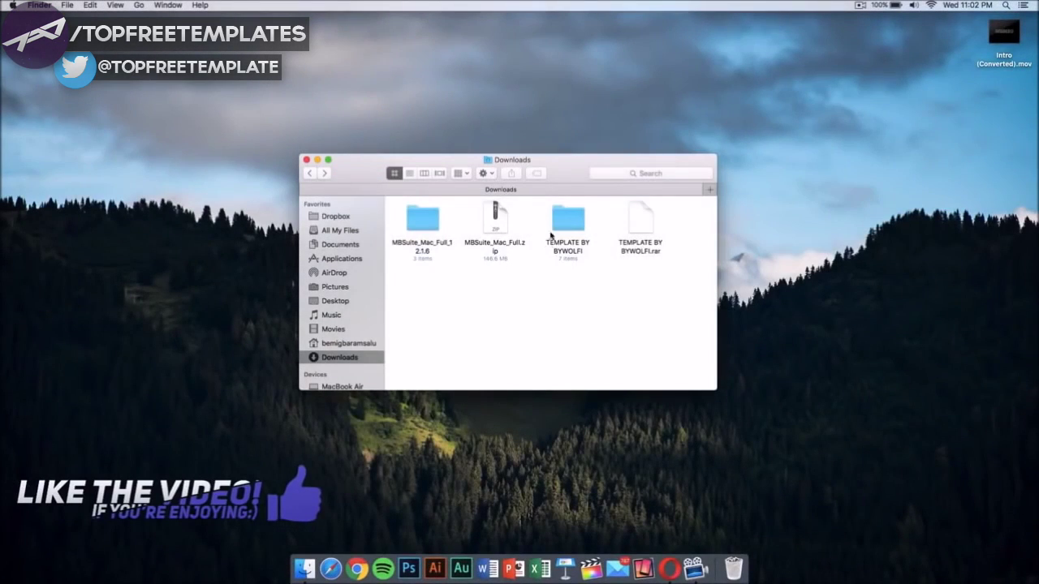
Step: Open the TEMPLATE BY BYWOLFI folder in Downloads and launch C4D Part.c4d
double_click(569, 222)
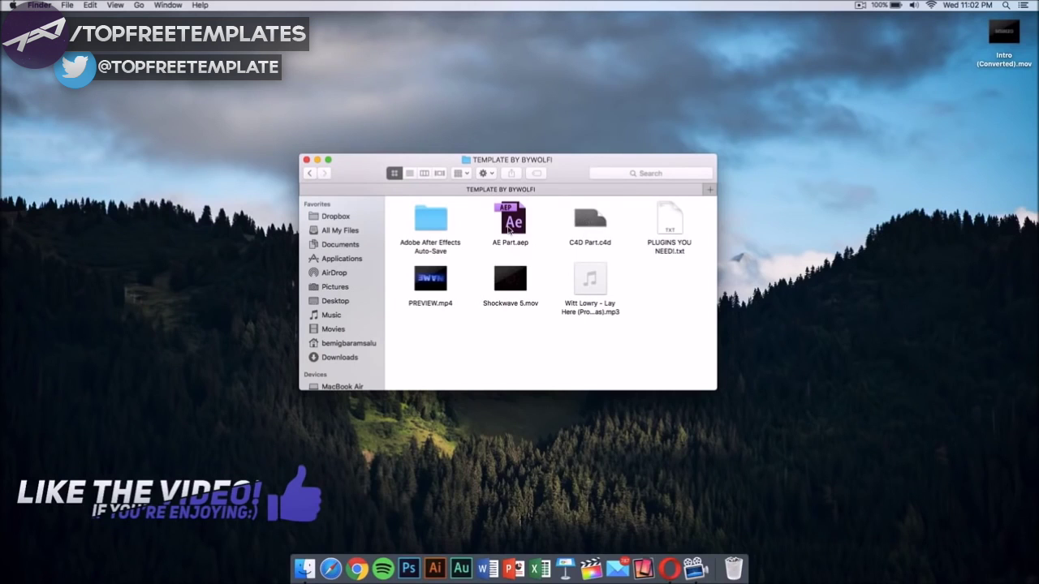
double_click(585, 220)
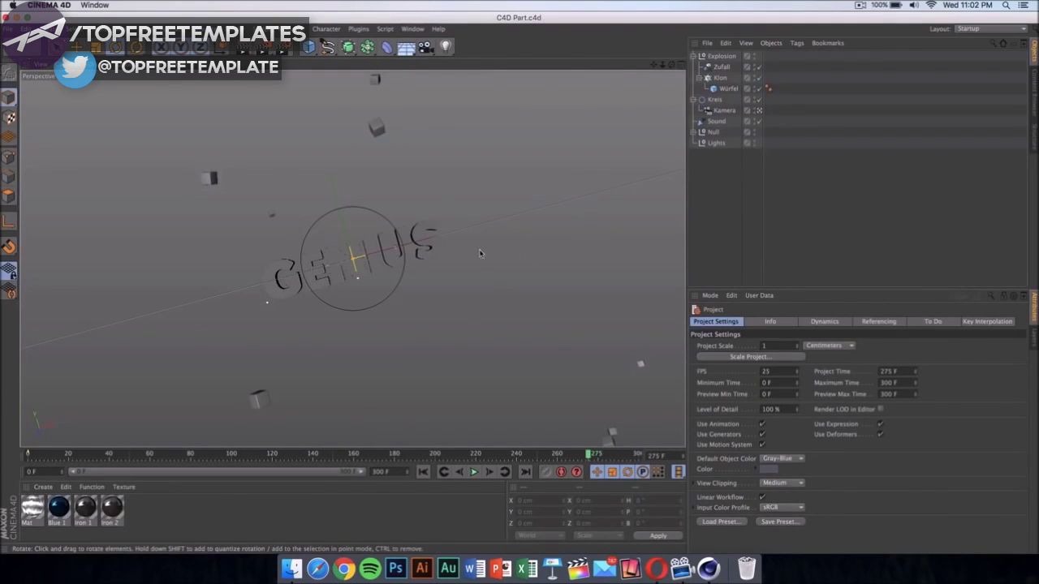
Step: Select the GENIUS MoText and retype its Attributes Text field, then deselect to apply
left_click(431, 255)
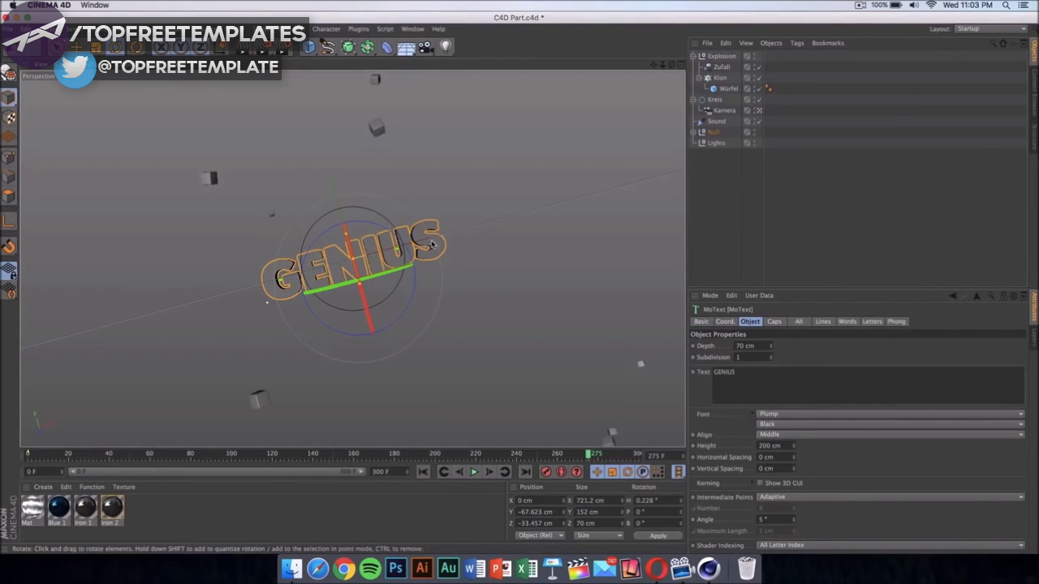
double_click(773, 378)
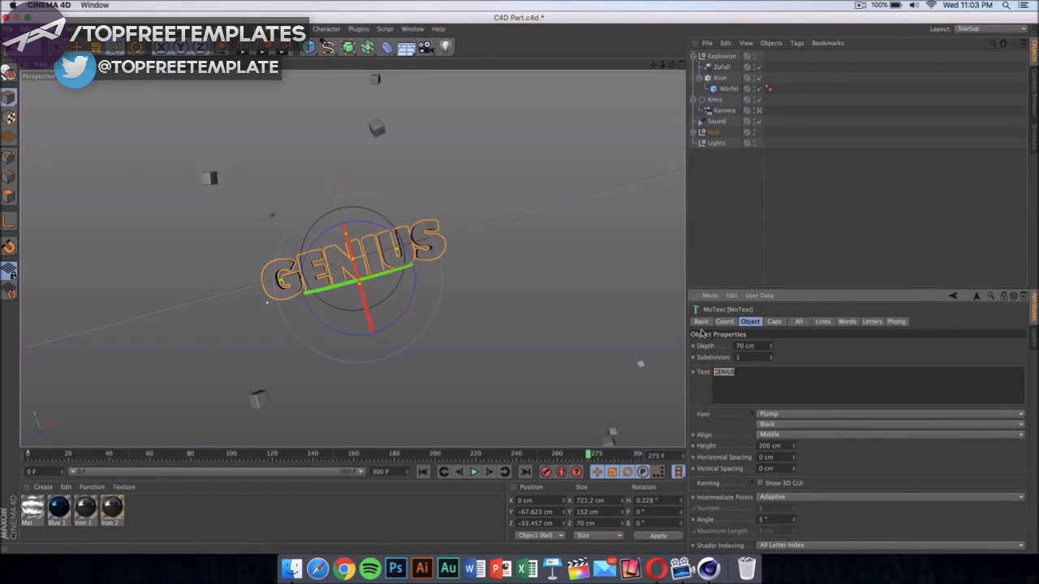
type("TECH")
left_click(596, 277)
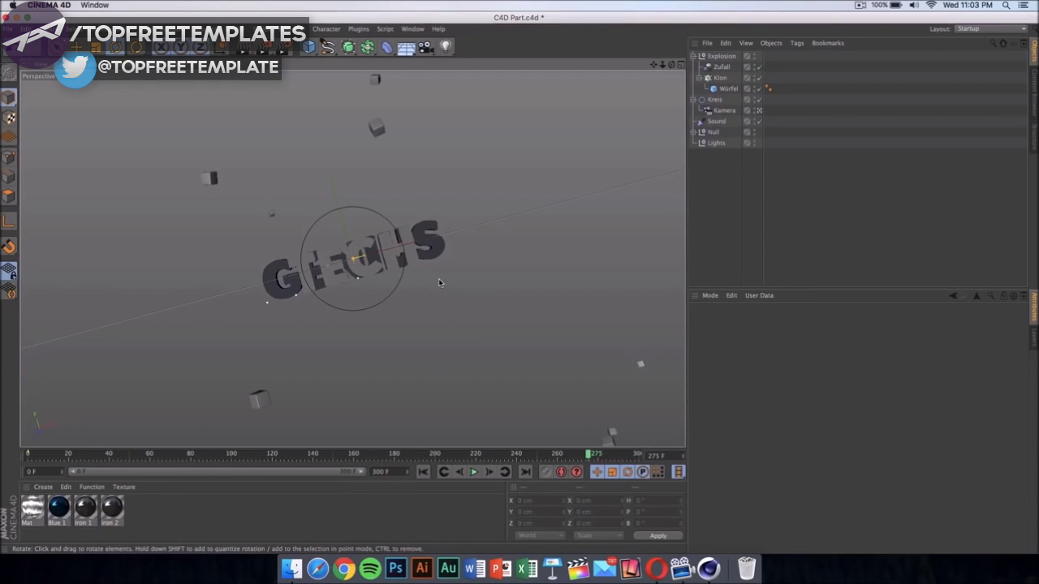
Step: Replace GENIUS with TECH in the MoText's Text field so the viewport title updates
left_click(443, 246)
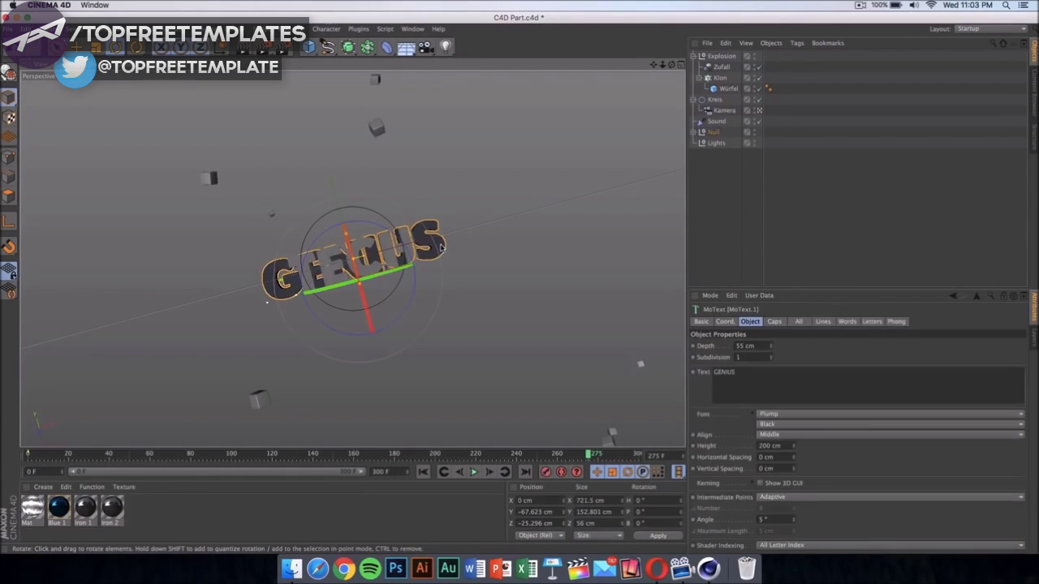
left_click_drag(779, 373, 666, 371)
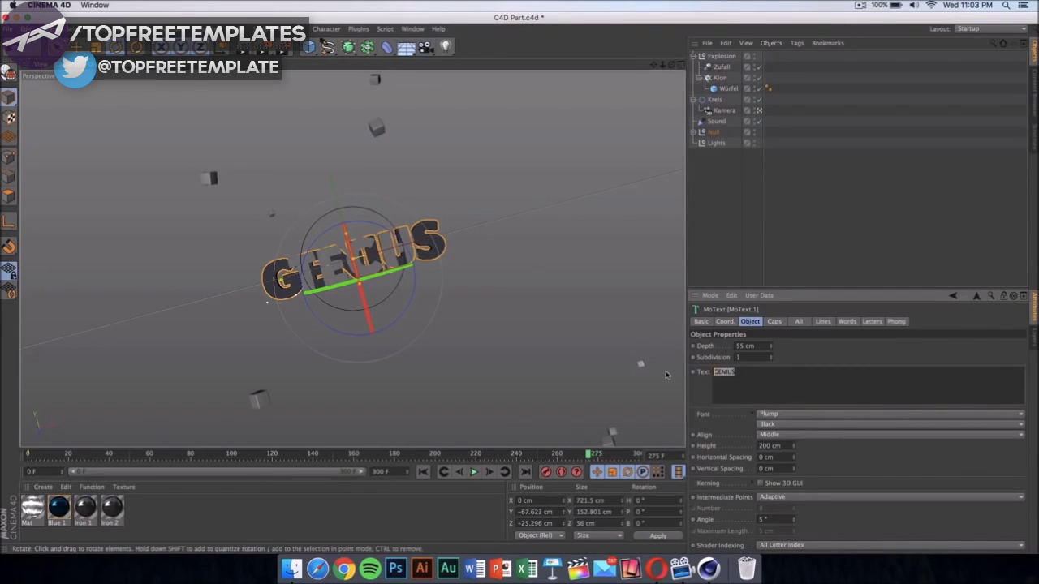
type("TECH")
left_click(598, 268)
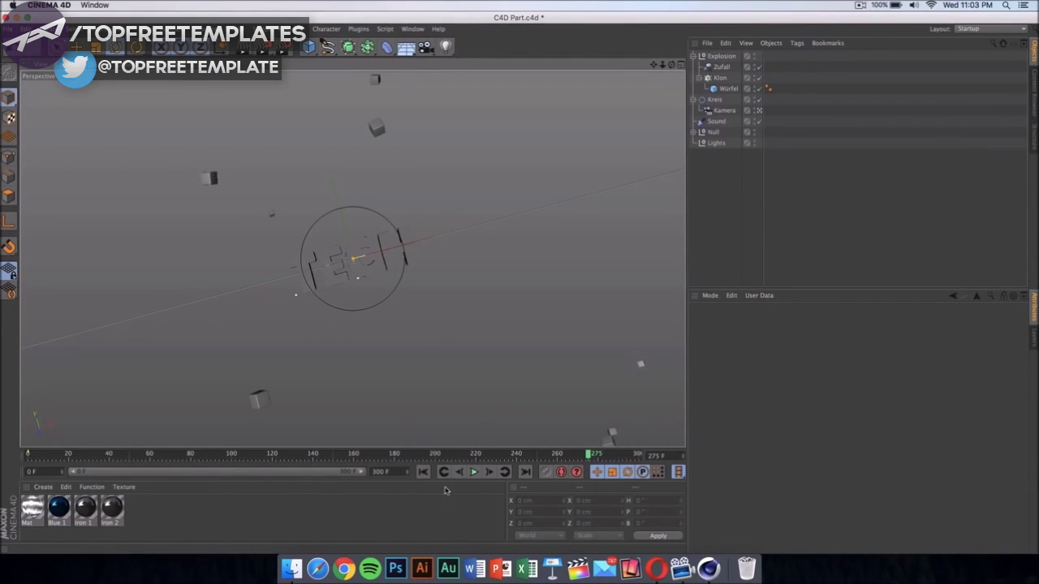
Step: Play the animation, stop at frame 216, and test-render the TECH title past the Asset Error
left_click(476, 473)
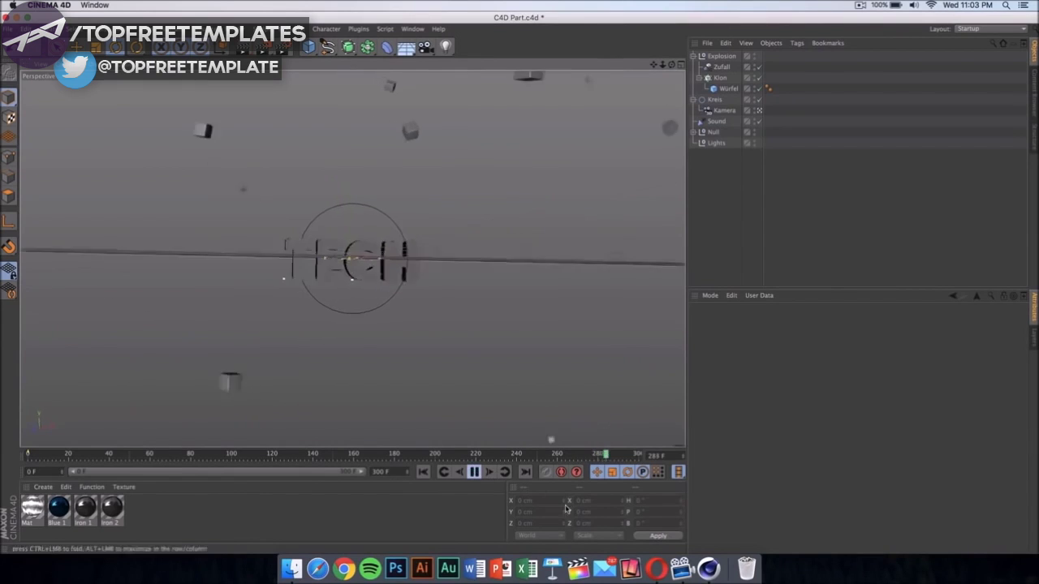
left_click(477, 477)
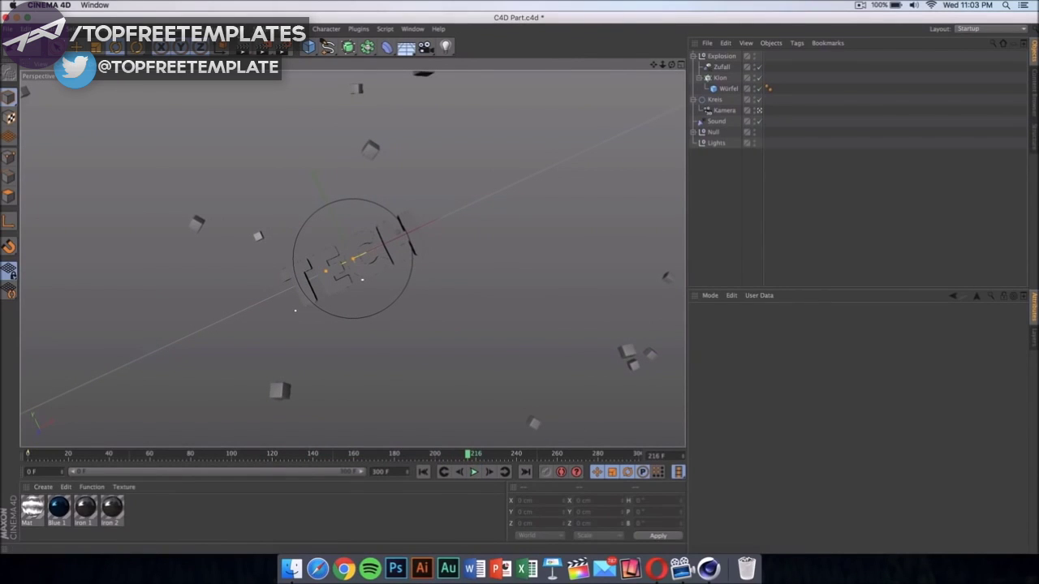
left_click_drag(269, 46, 270, 46)
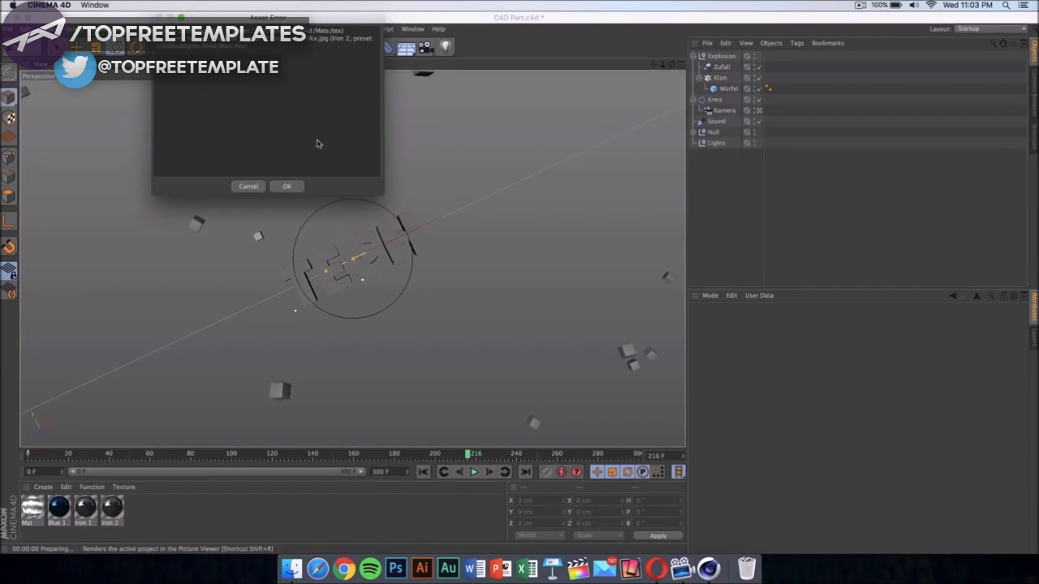
left_click(289, 186)
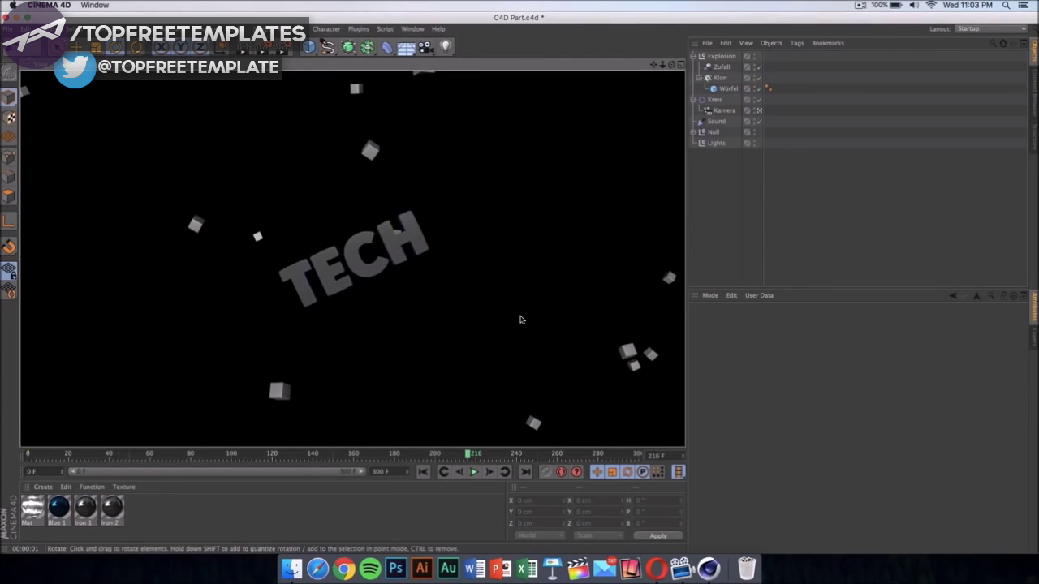
left_click(503, 263)
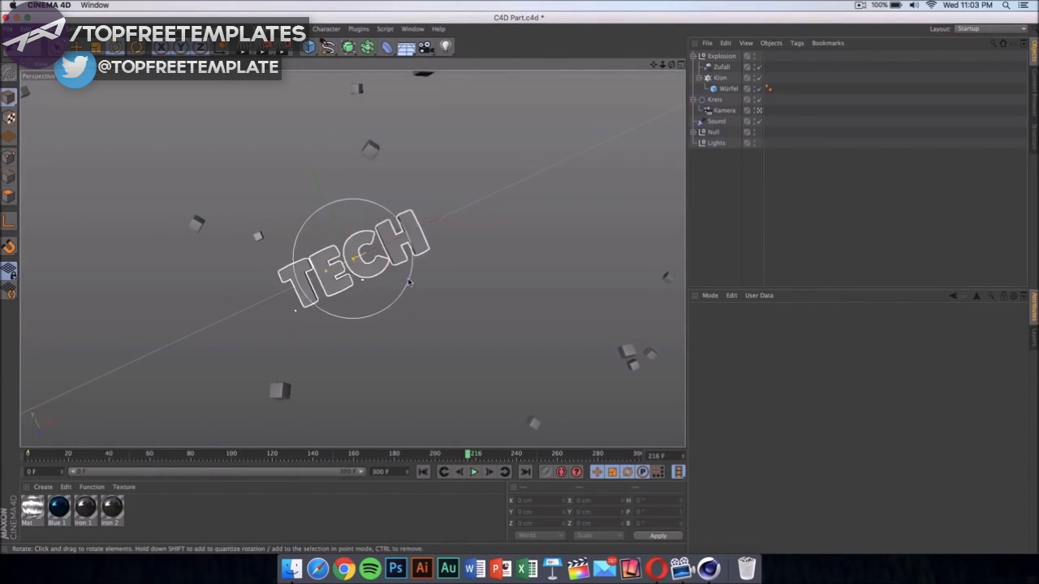
left_click(421, 242)
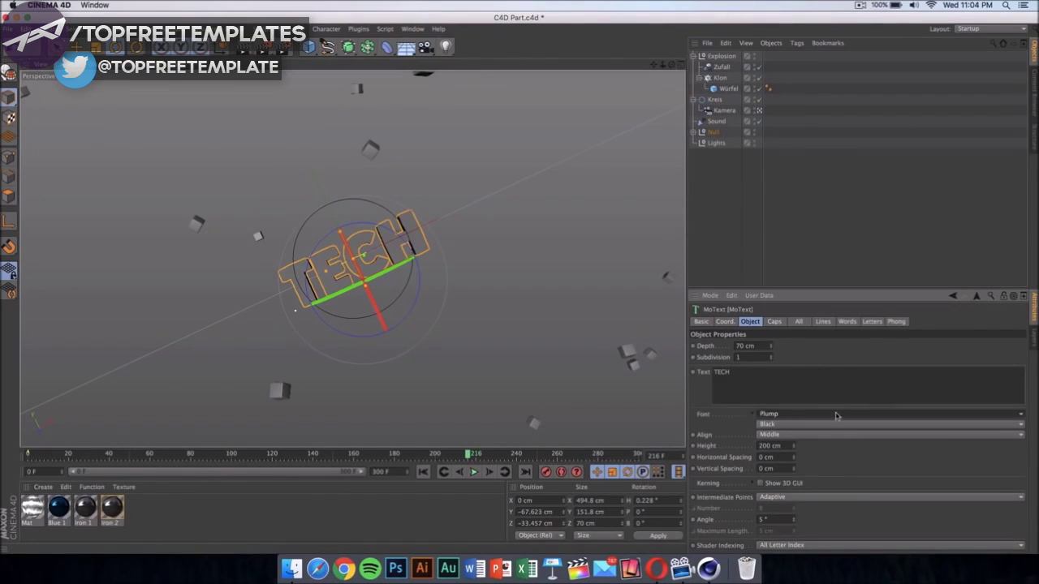
left_click(804, 414)
left_click(802, 414)
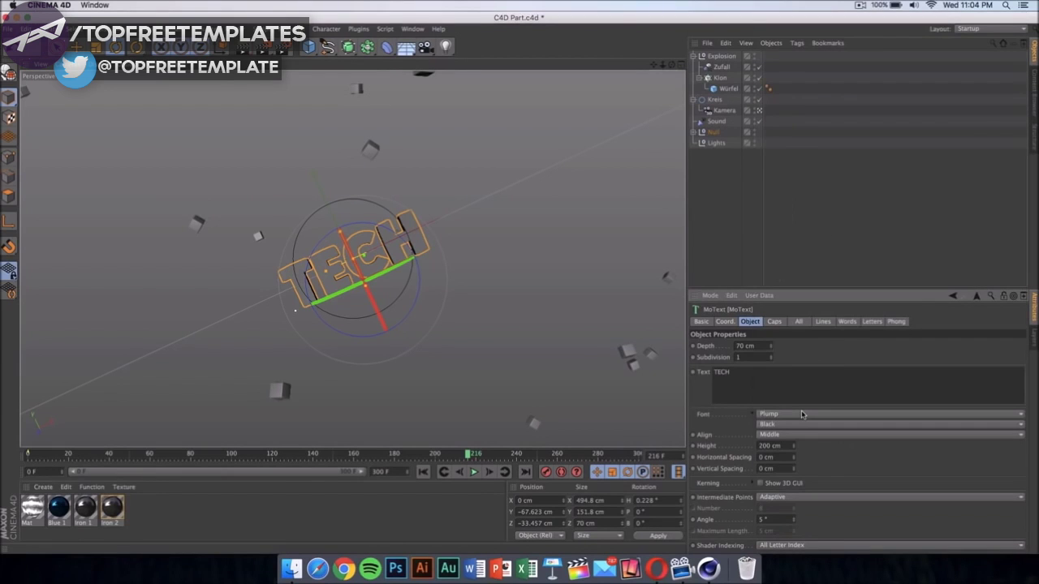
left_click(802, 415)
scroll(845, 359, "down", 10)
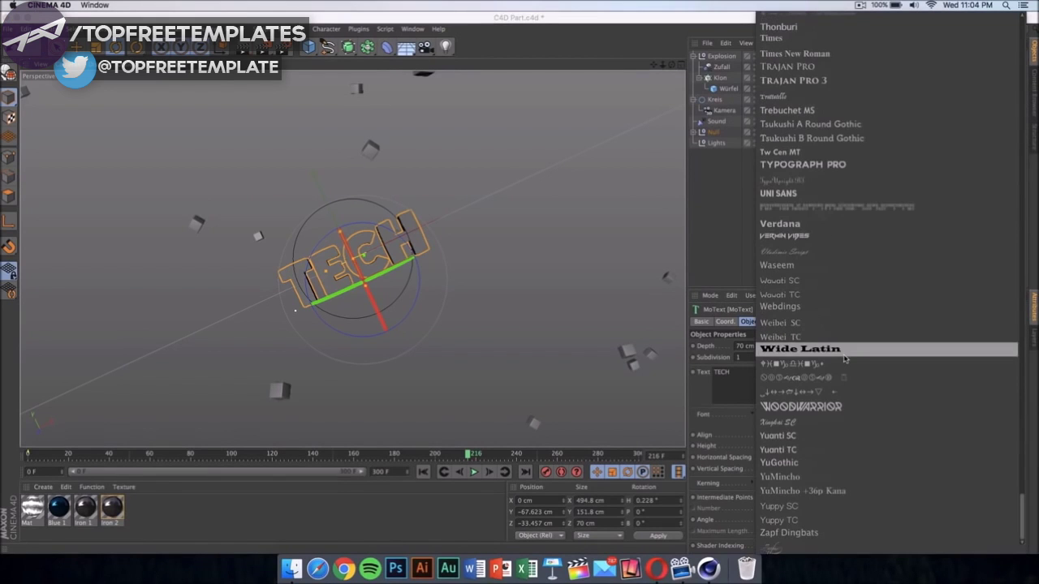
scroll(844, 224, "up", 20)
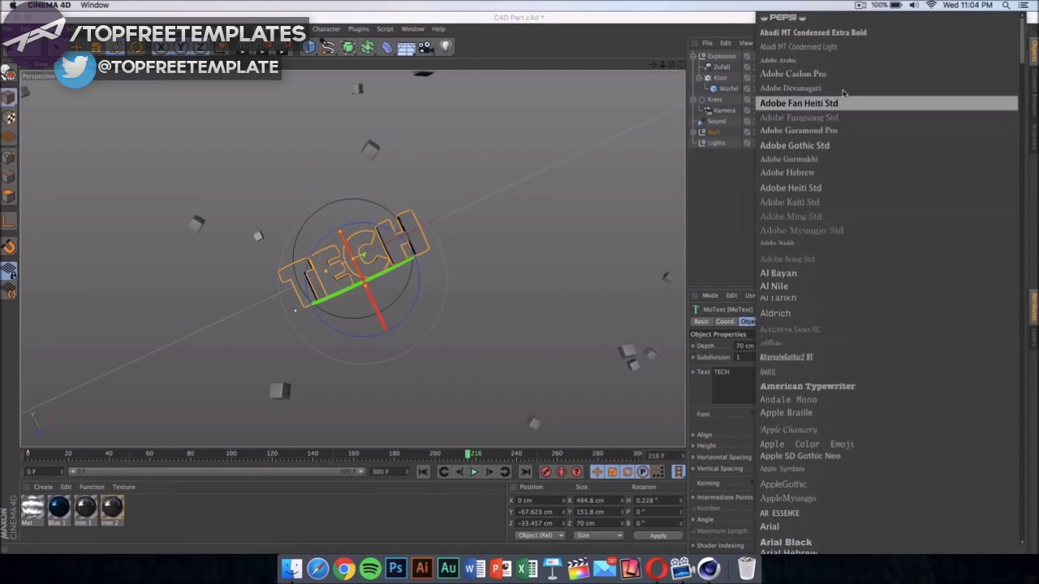
scroll(849, 114, "down", 20)
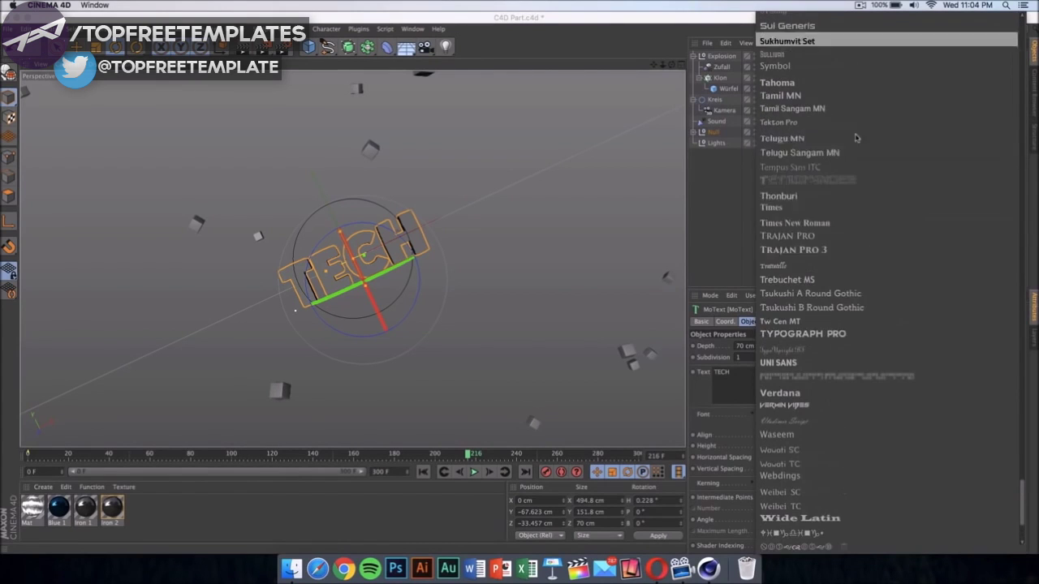
left_click(577, 320)
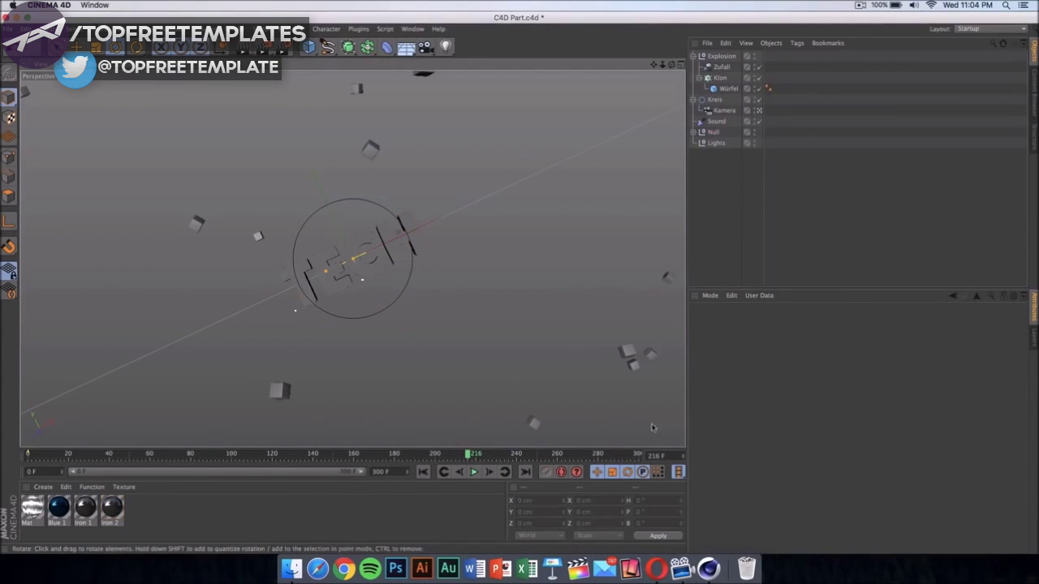
Step: Inspect the Blue 1 material's R 14, G 68, B 127 colour in the Material Editor, then close it
left_click(61, 508)
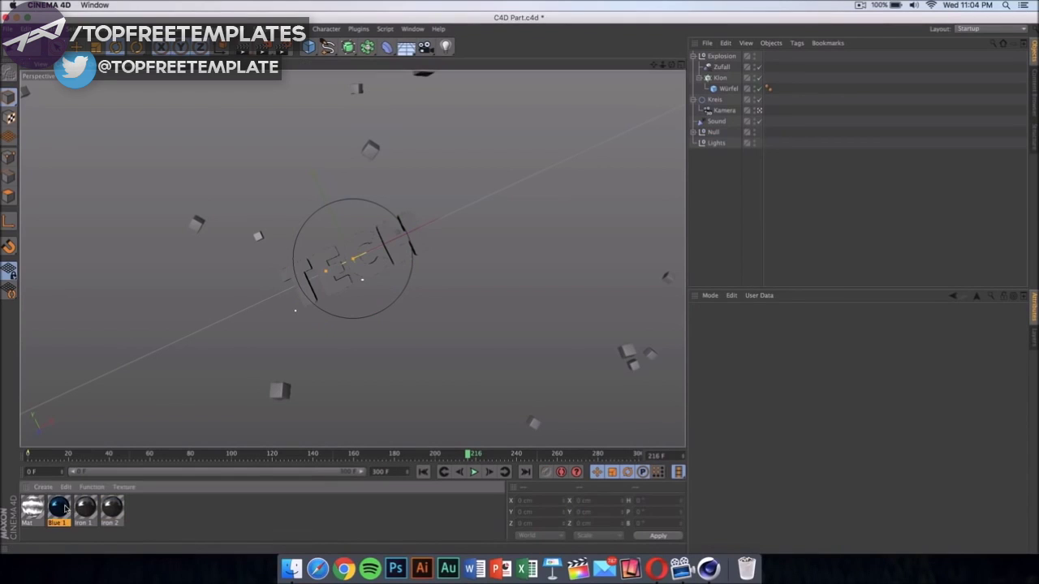
double_click(61, 508)
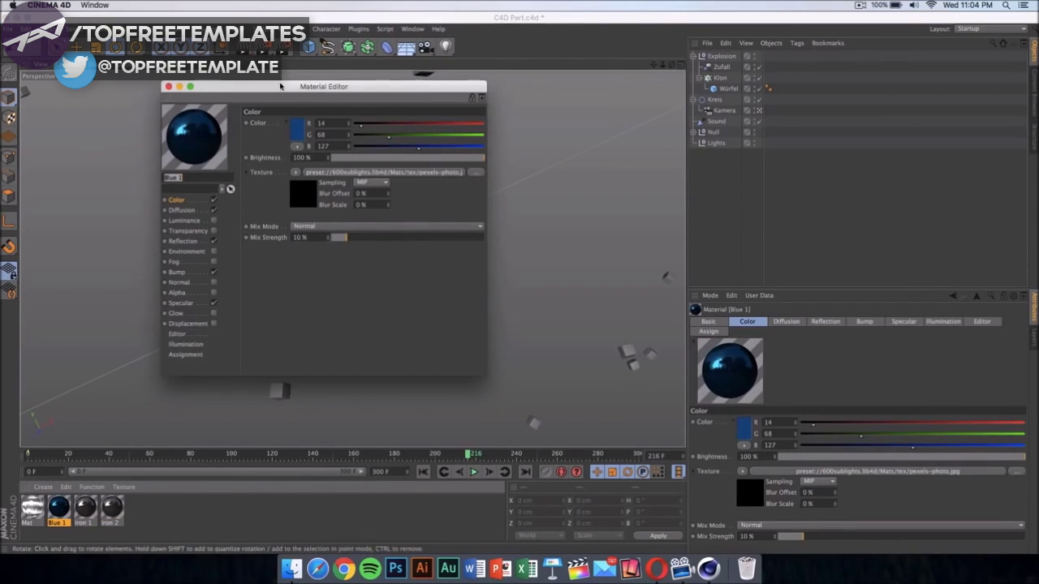
left_click_drag(280, 86, 616, 45)
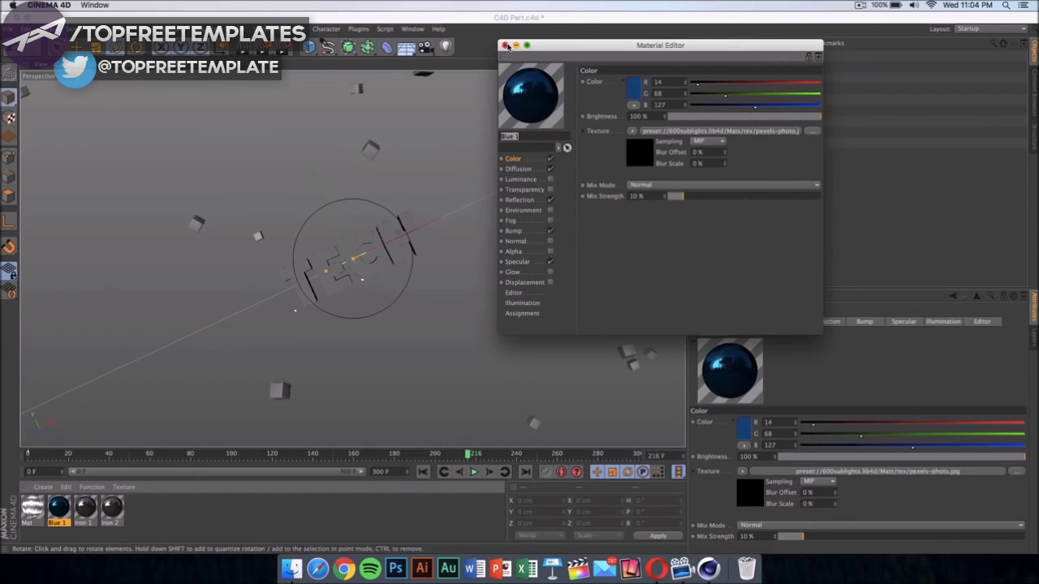
left_click(505, 45)
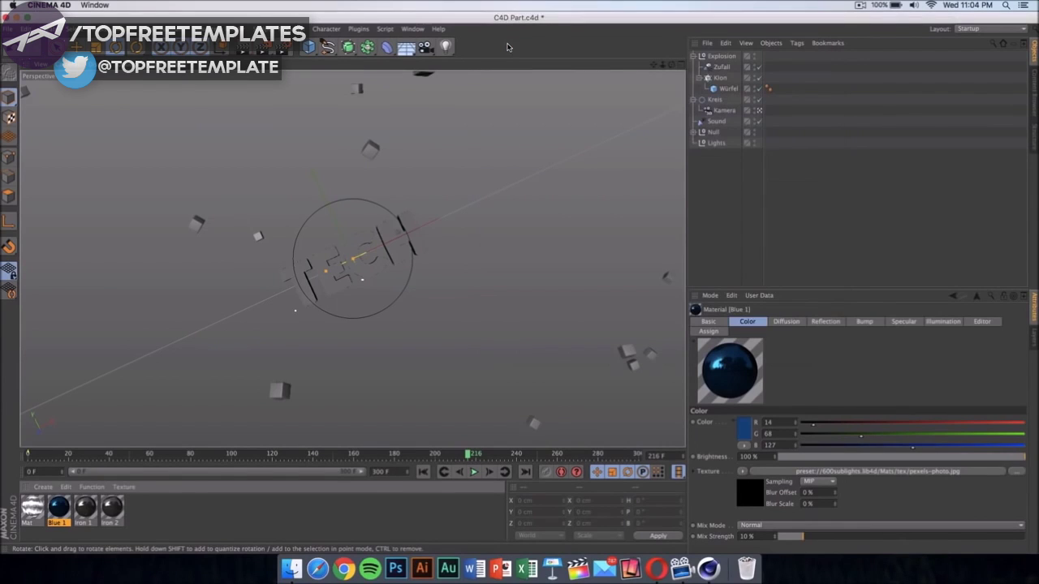
Step: Open Render Settings and centre it, showing 1280 x 720 output at 30 fps, frames 0 to 250
left_click(284, 51)
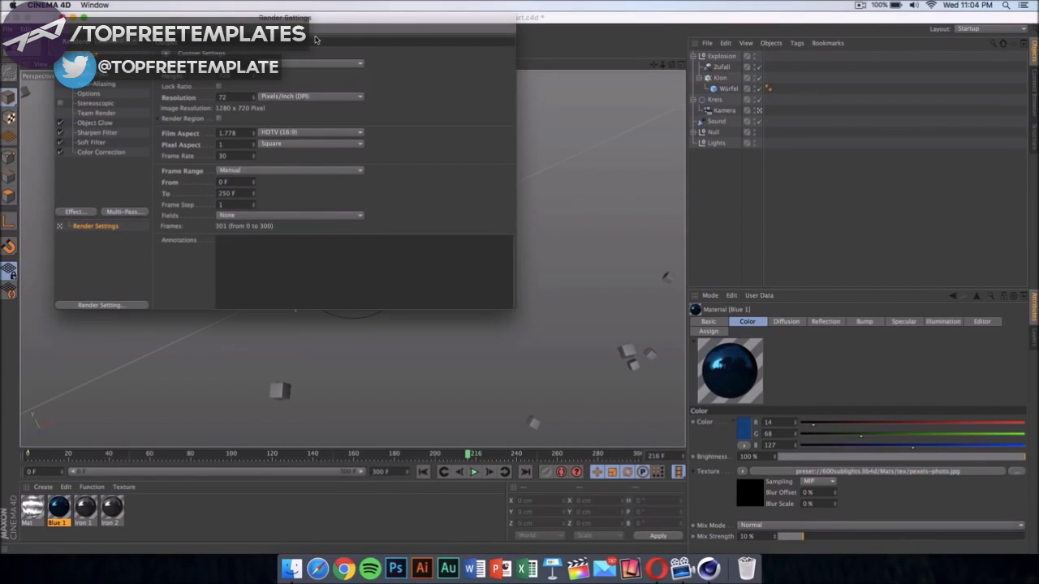
left_click_drag(318, 24, 486, 111)
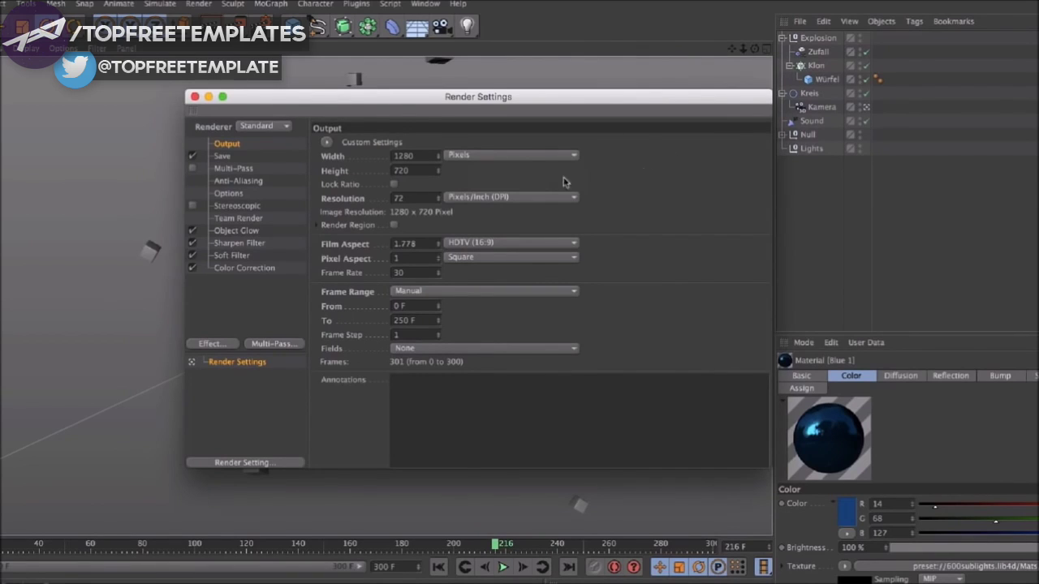
Step: Confirm Save output goes to Desktop/Intro as a QuickTime Movie, then close Render Settings
left_click(250, 158)
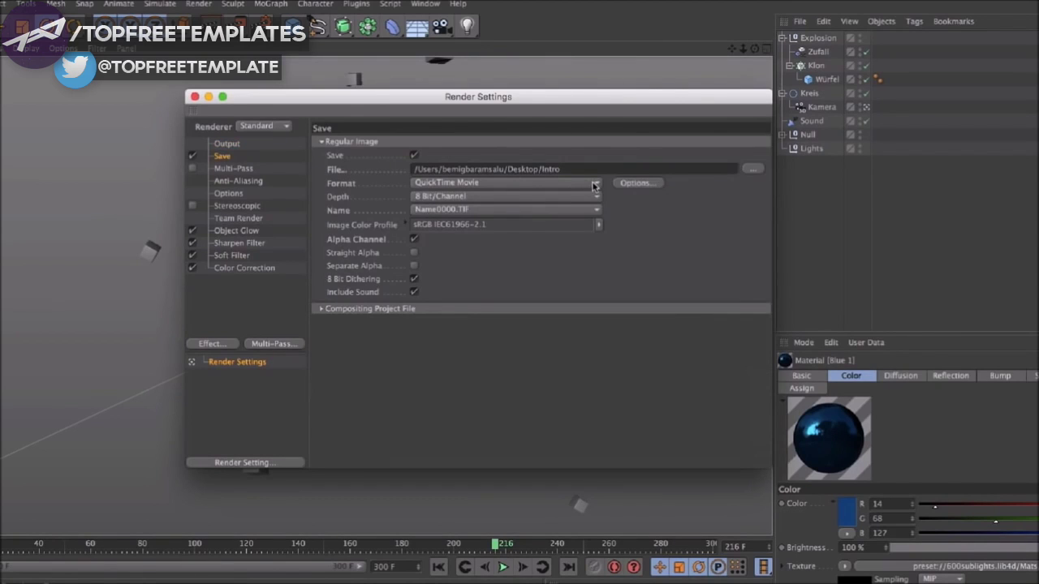
left_click(752, 168)
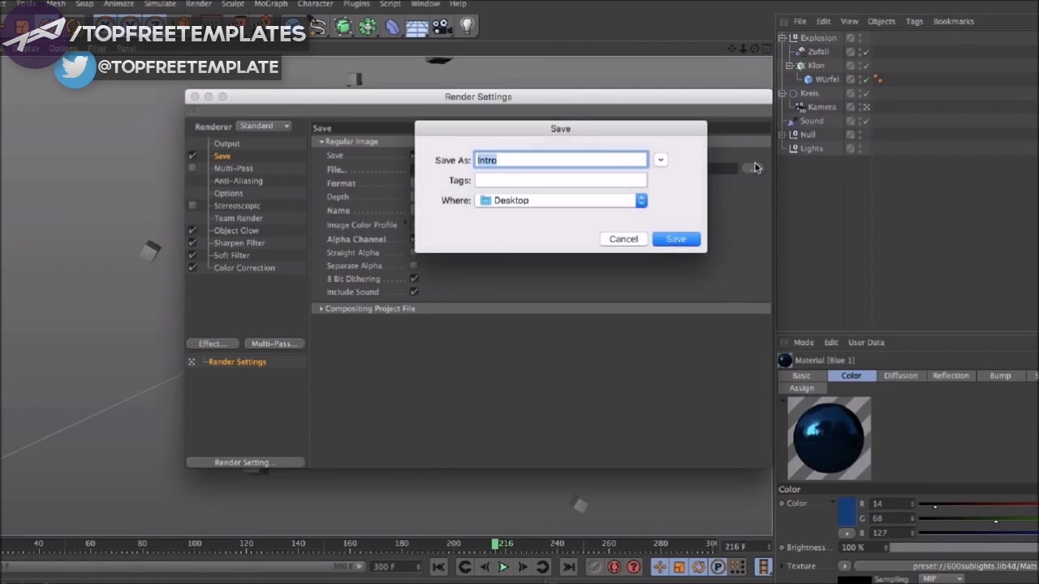
left_click(625, 240)
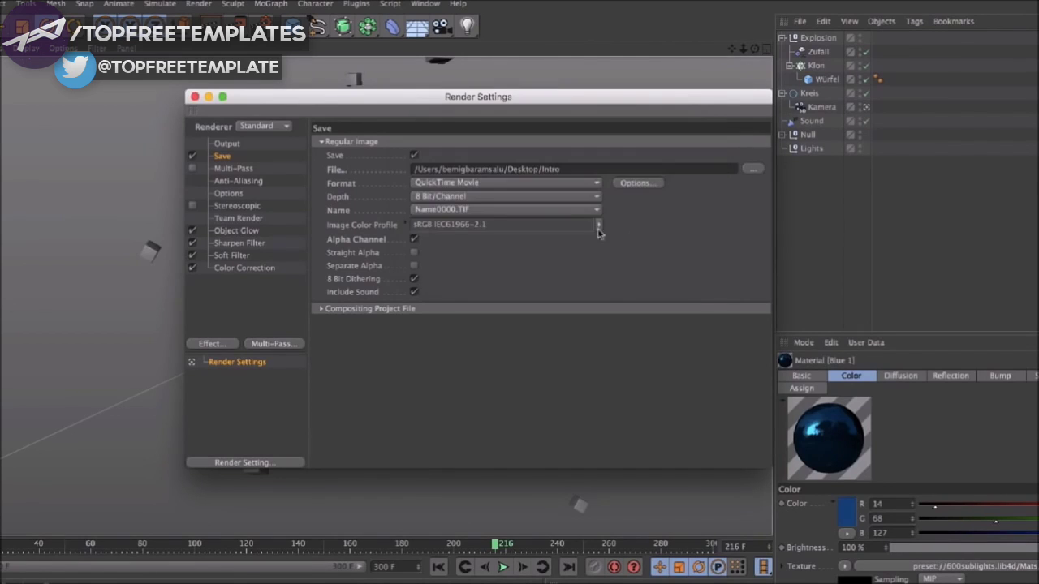
left_click(522, 183)
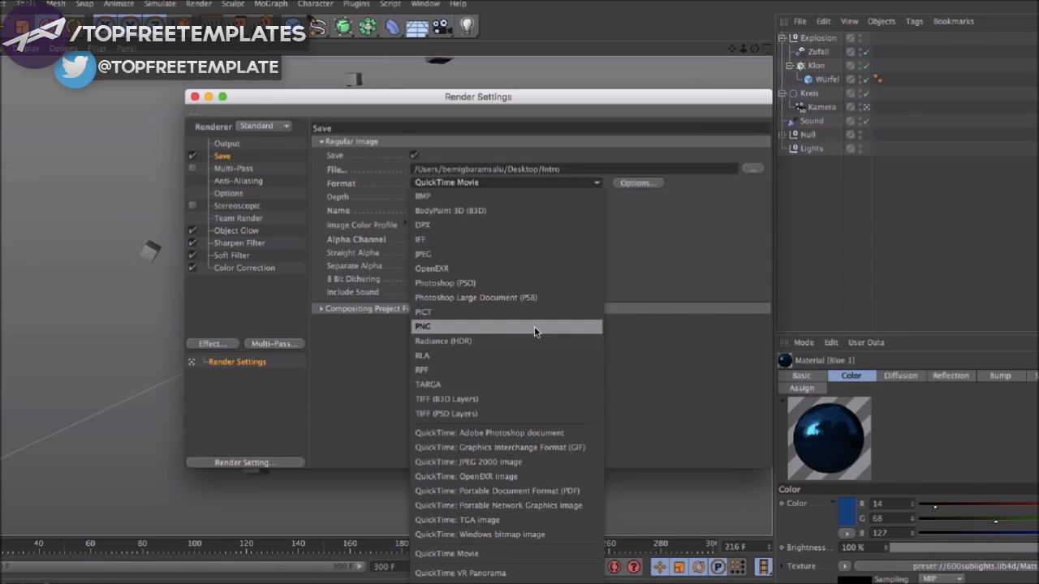
left_click(686, 243)
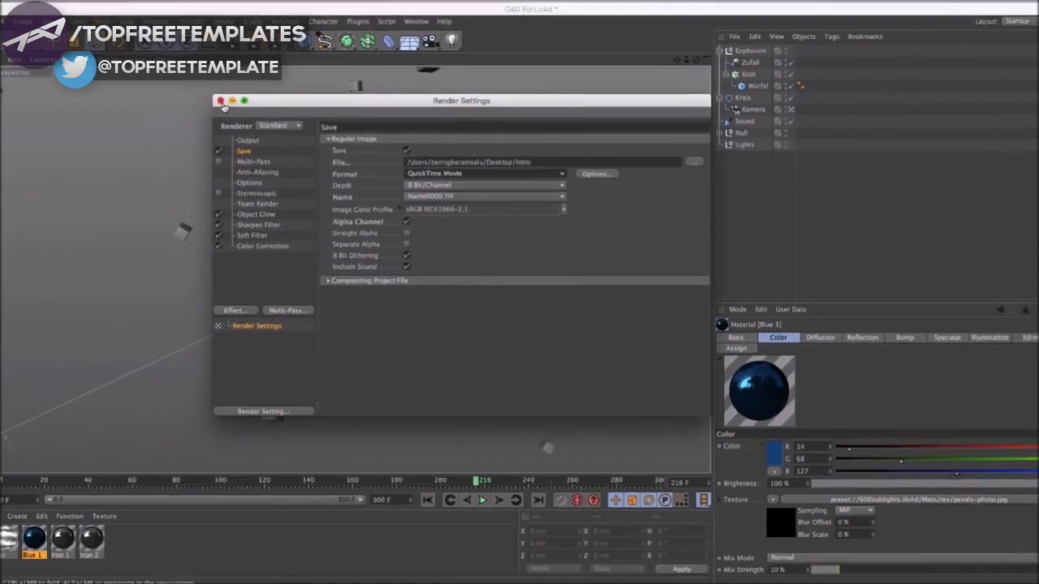
key("super+w")
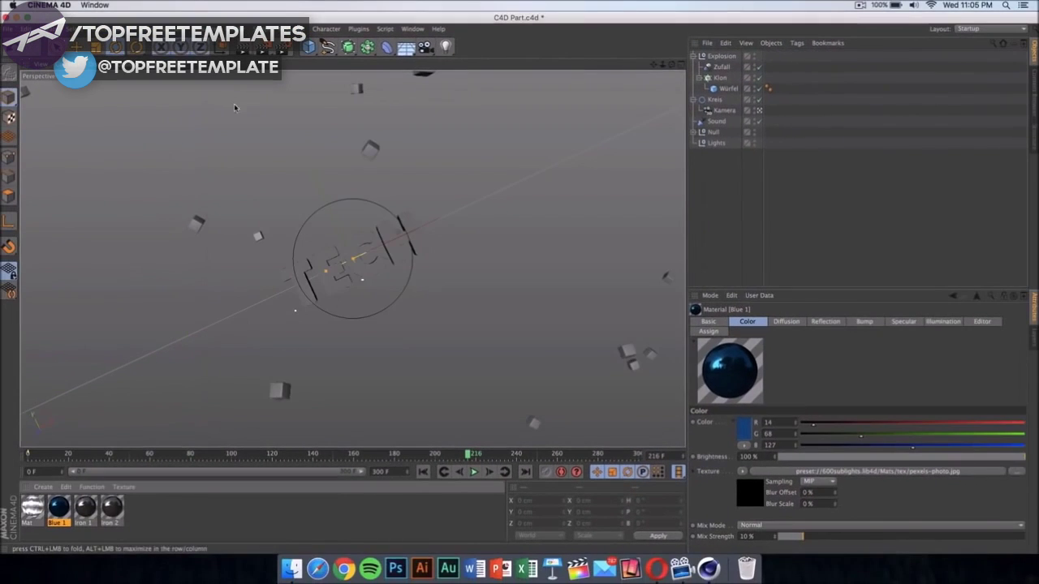
Step: Render the TECH frame to the Picture Viewer, dismissing the missing-texture warning, then close the viewer
left_click(268, 50)
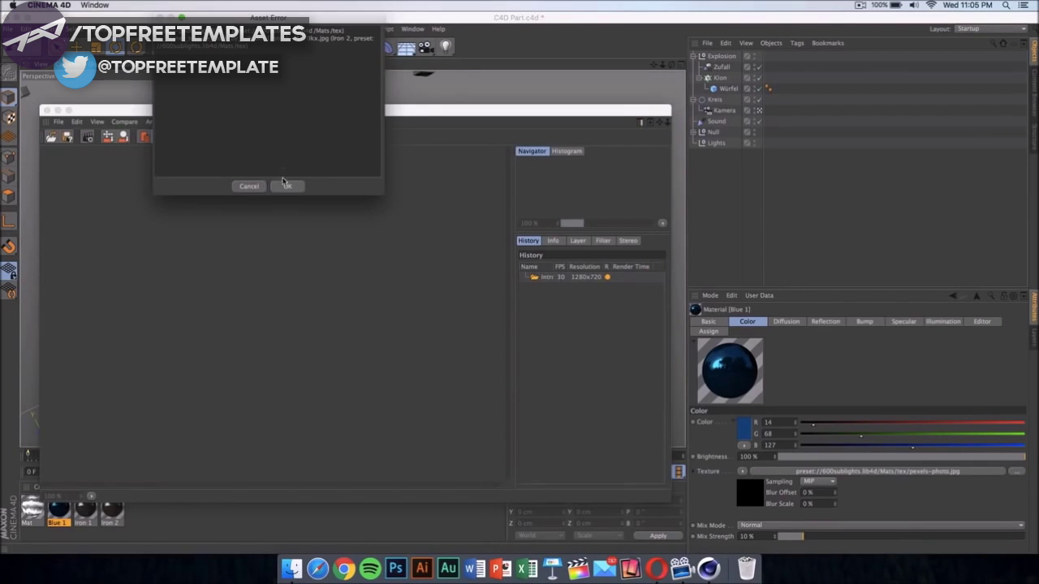
left_click(287, 186)
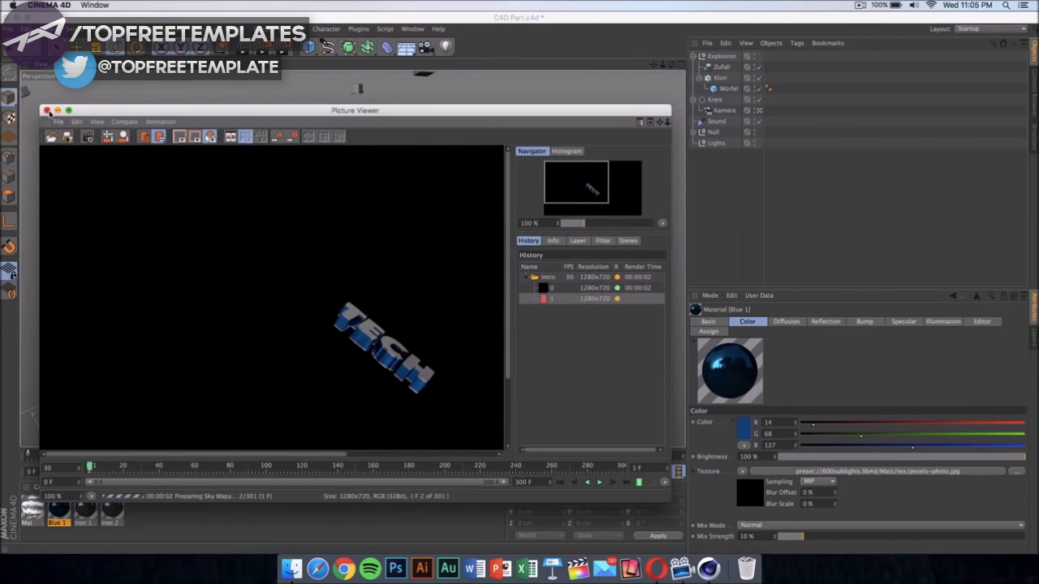
left_click(46, 110)
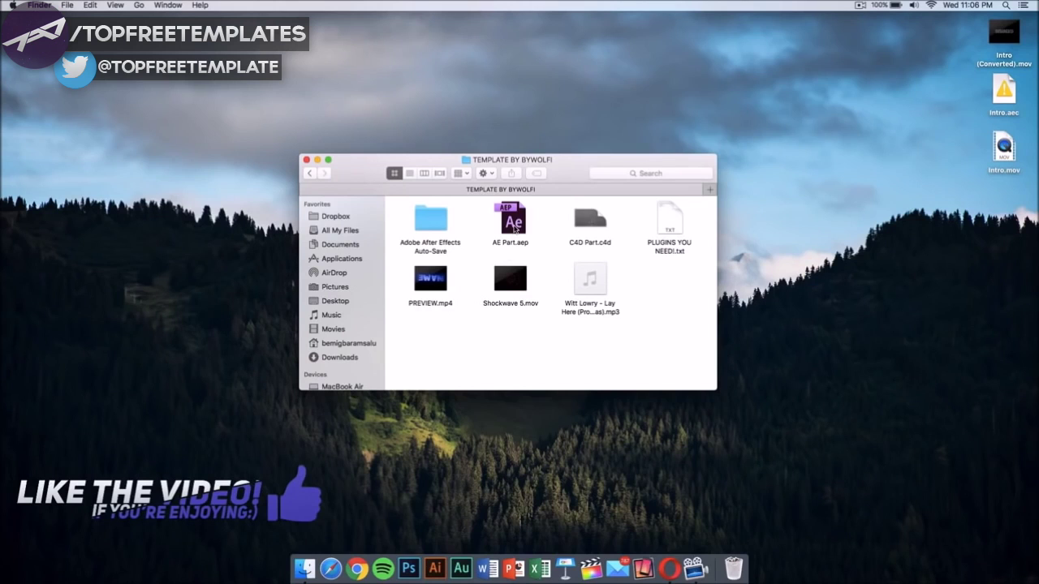
Step: Open AE Part.aep from the TEMPLATE BY BYWOLFI folder in After Effects CC 2014
left_click(514, 226)
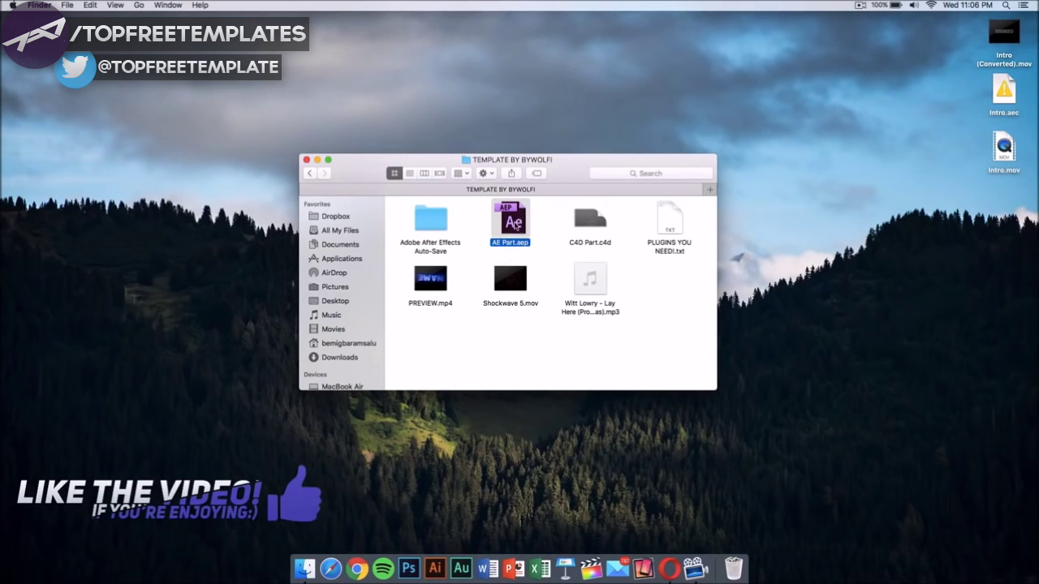
double_click(515, 227)
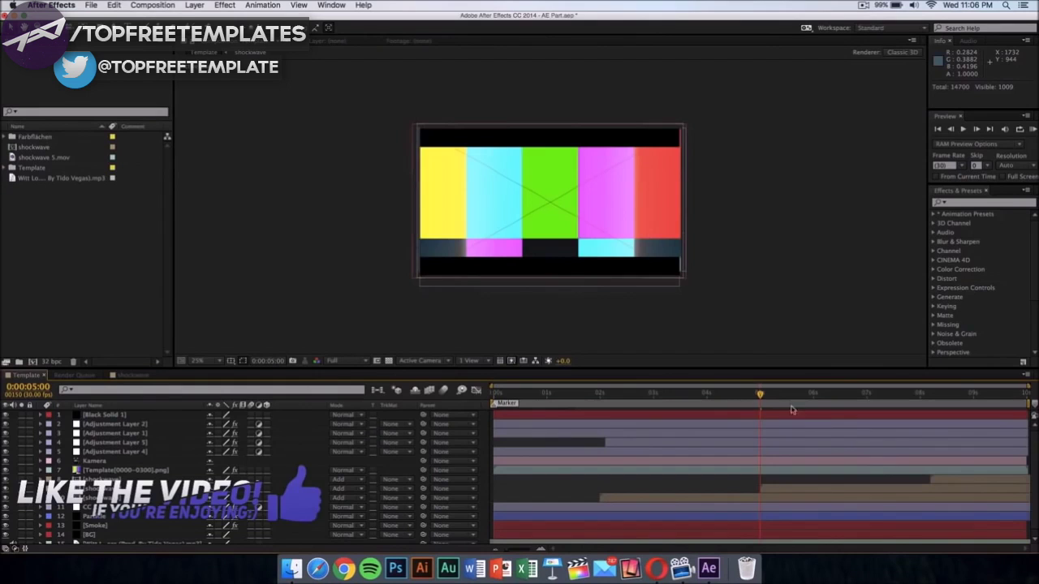
Step: Step back a few frames, then expand the Template folder and select the Template[0000-0300].png sequence
key("Page_Up")
key("Page_Up")
key("Page_Up")
key("Page_Up")
key("Page_Up")
key("Page_Up")
key("Page_Up")
key("Page_Up")
key("Page_Up")
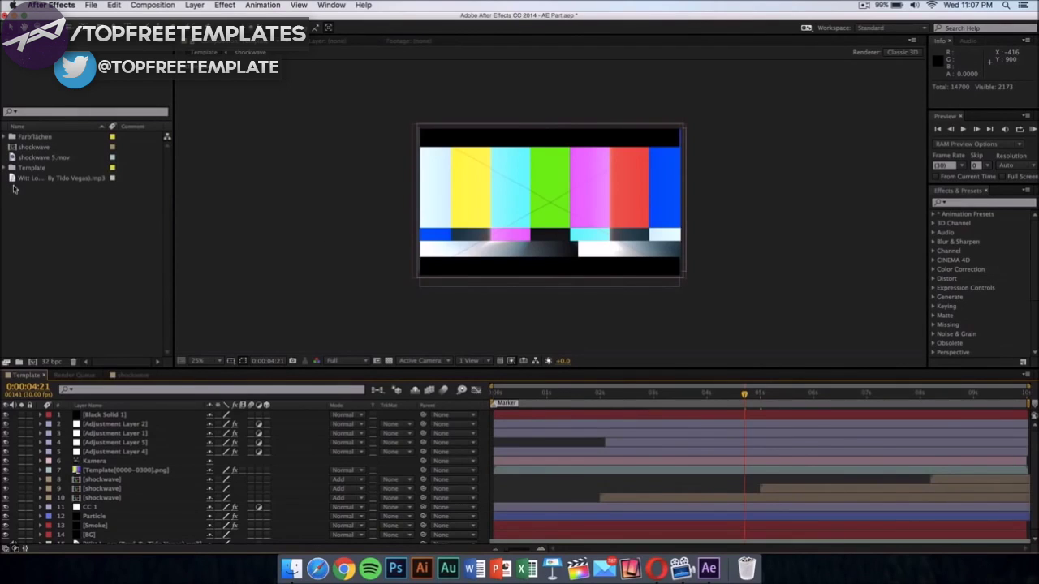
double_click(48, 168)
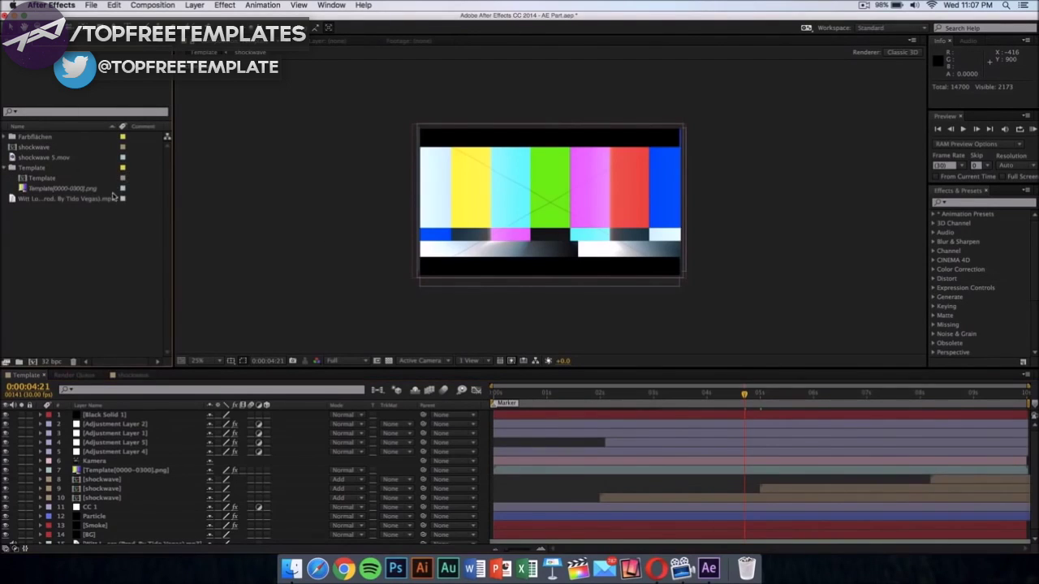
left_click_drag(32, 168, 37, 188)
left_click(37, 188)
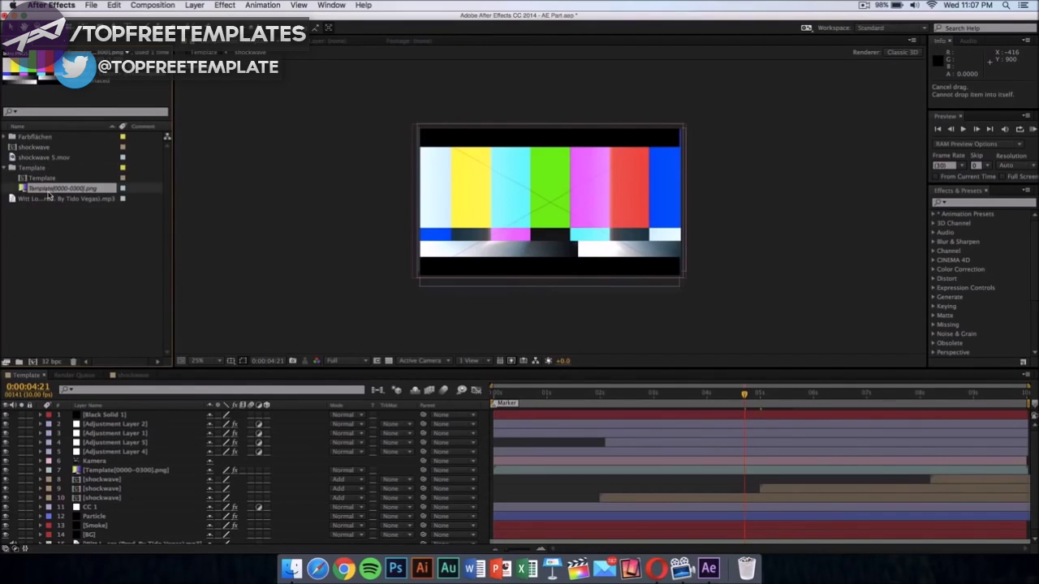
Step: Use Replace Footage > File to swap the PNG sequence for Desktop's Intro (Converted).mov
right_click(49, 191)
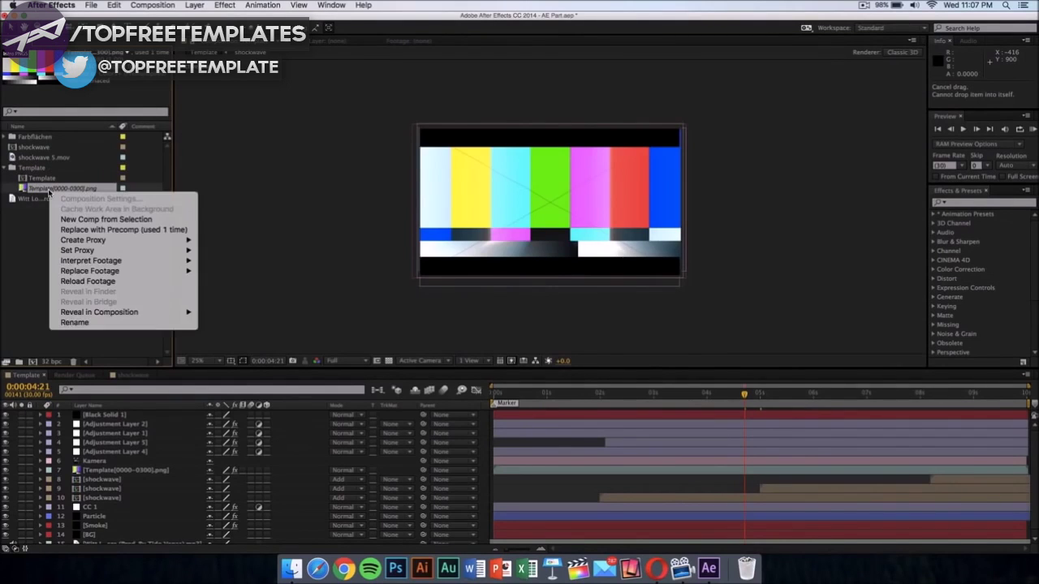
key("Escape")
right_click(96, 192)
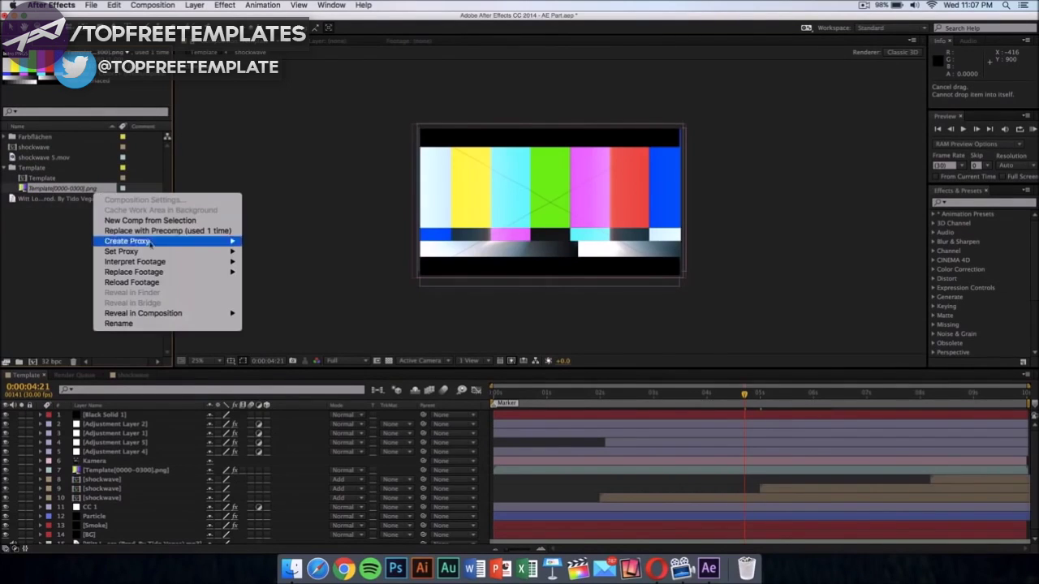
mouse_move(167, 274)
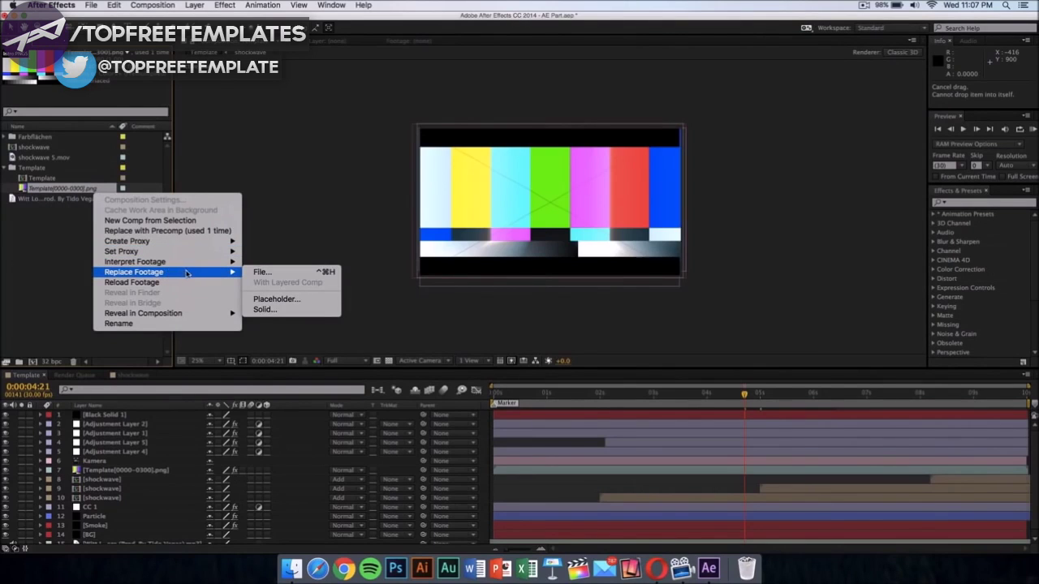
left_click(278, 273)
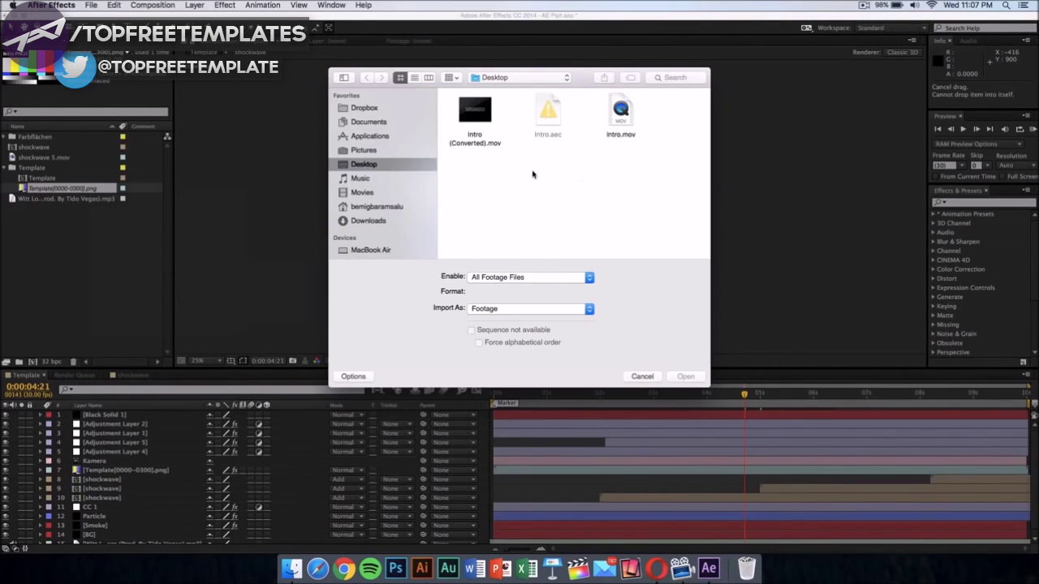
left_click(487, 146)
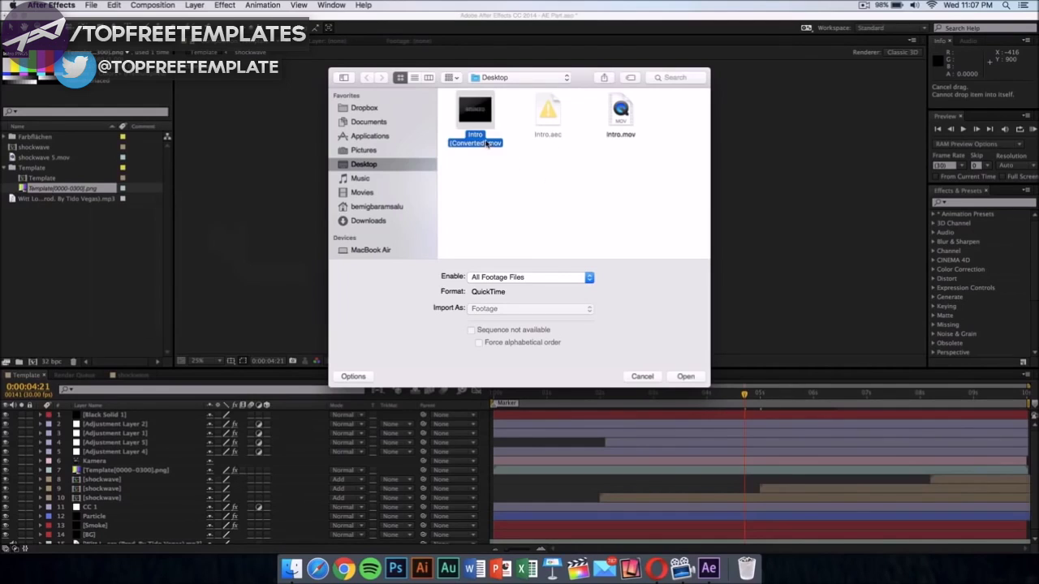
left_click(689, 377)
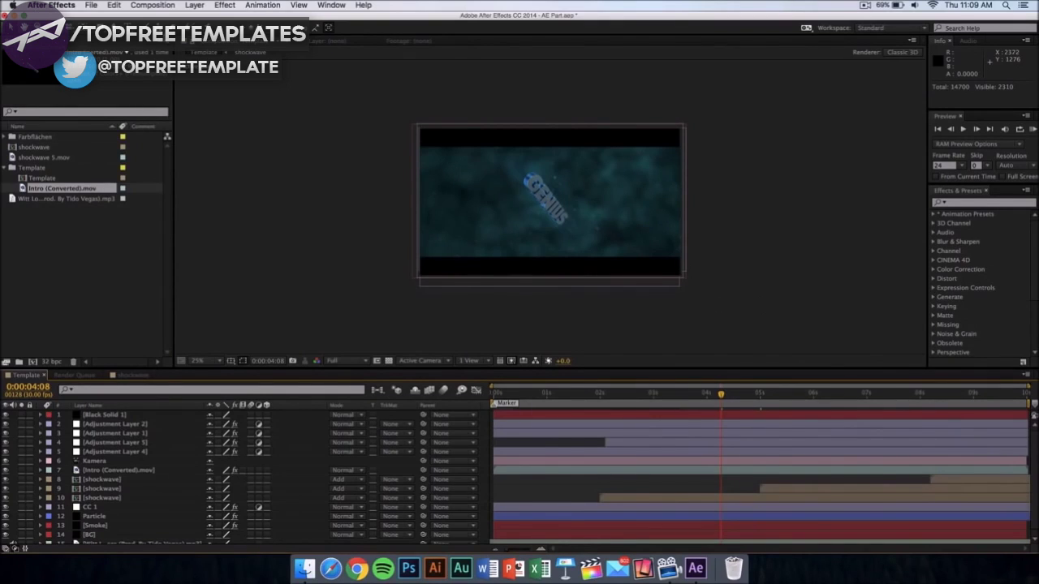
Step: Add the Template composition to the Render Queue from the Composition menu
left_click(163, 4)
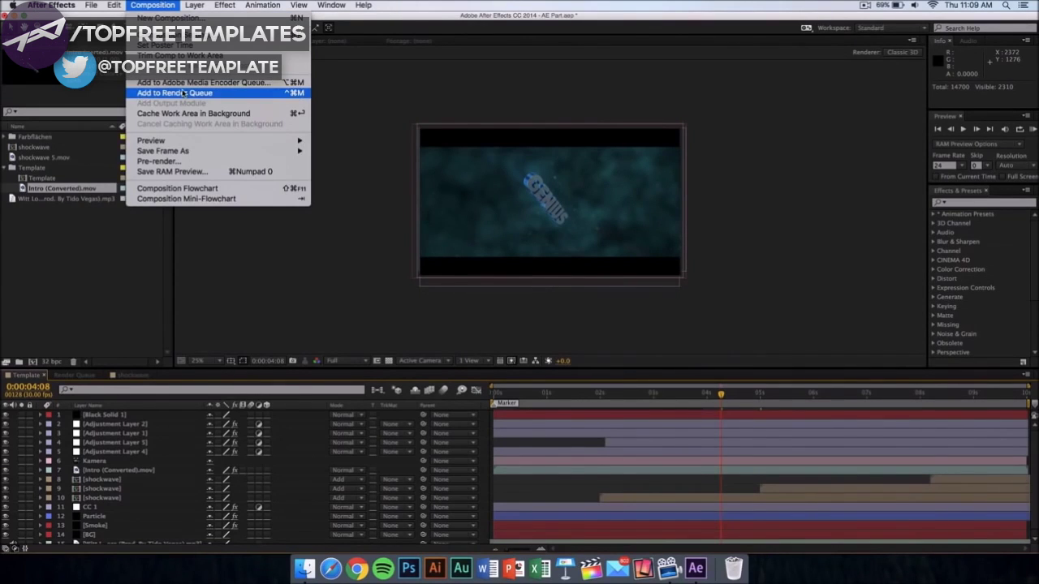
left_click(184, 93)
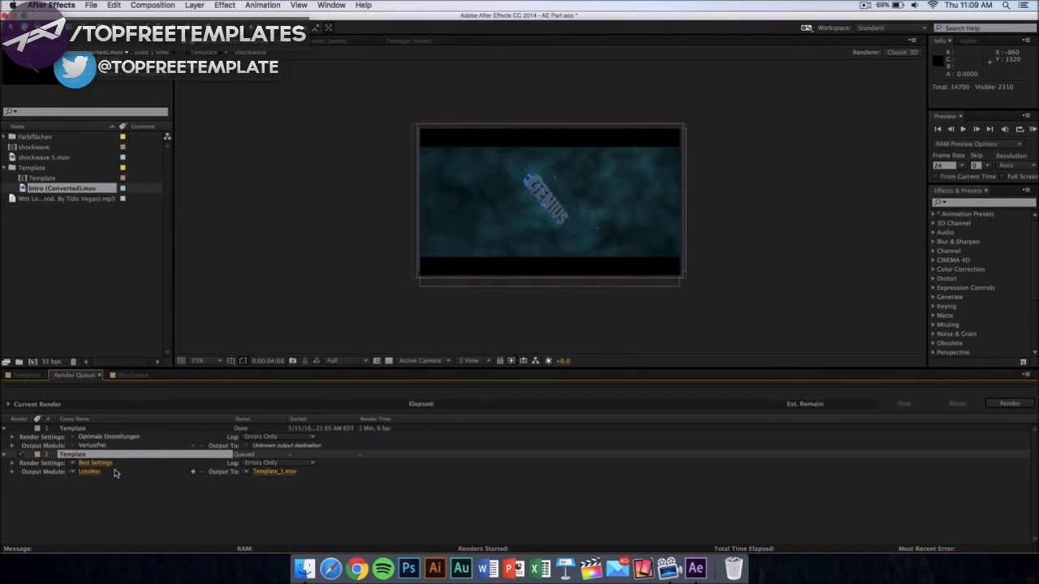
Step: Save the render output as Template_1.mov, keeping Desktop as the location
left_click(274, 472)
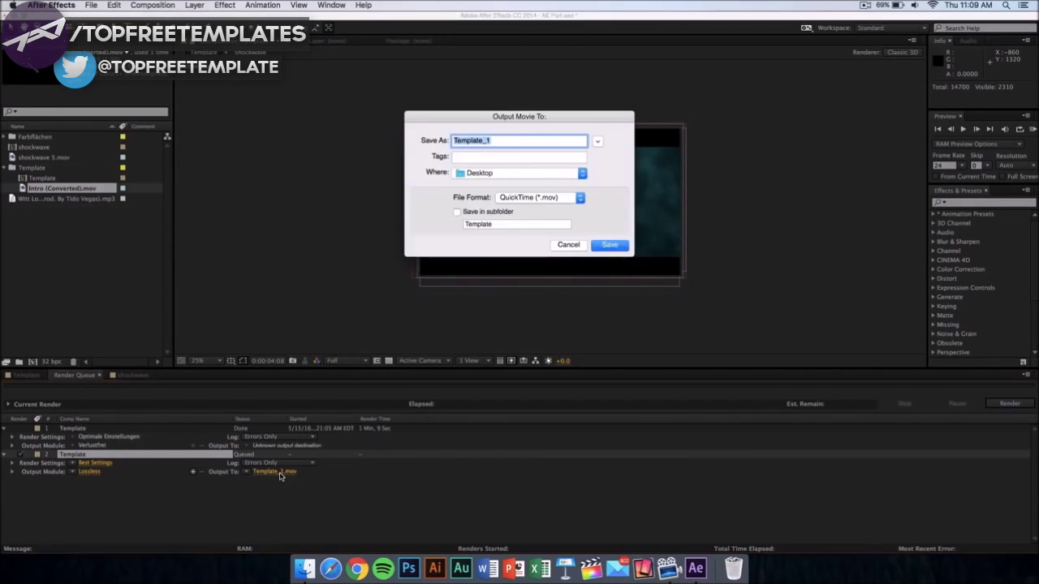
left_click(483, 175)
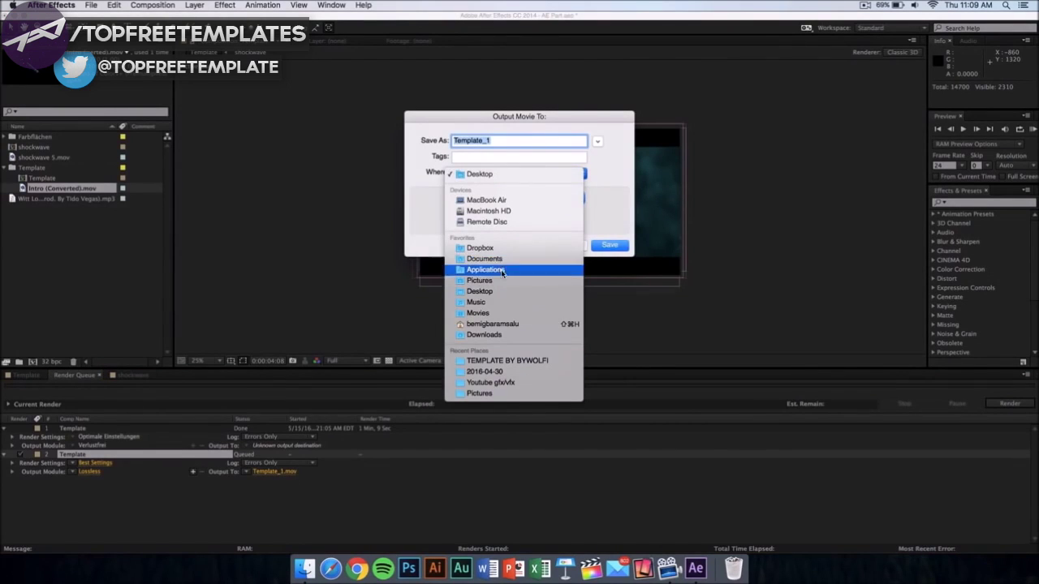
left_click(487, 174)
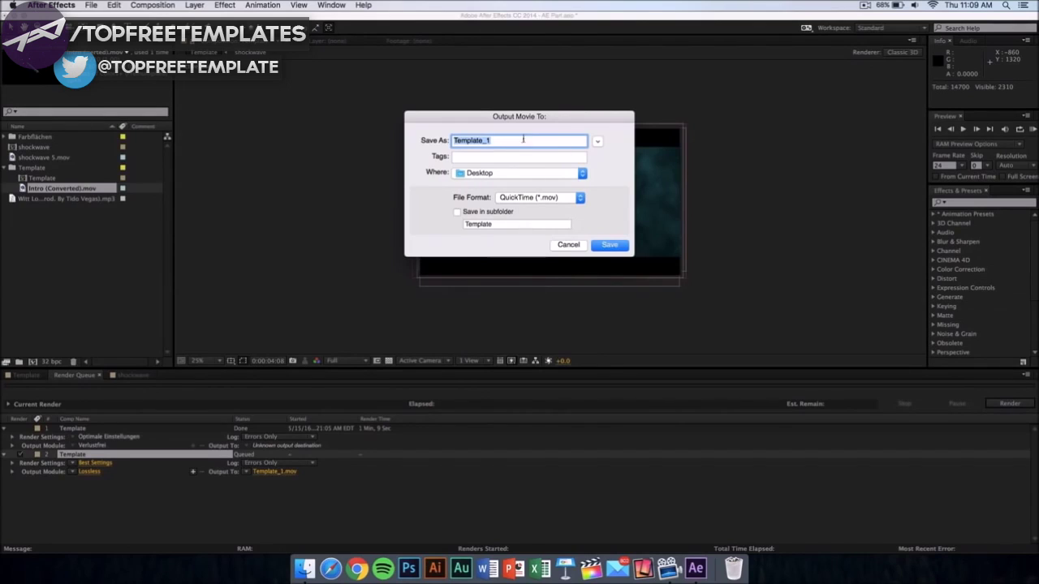
left_click(611, 245)
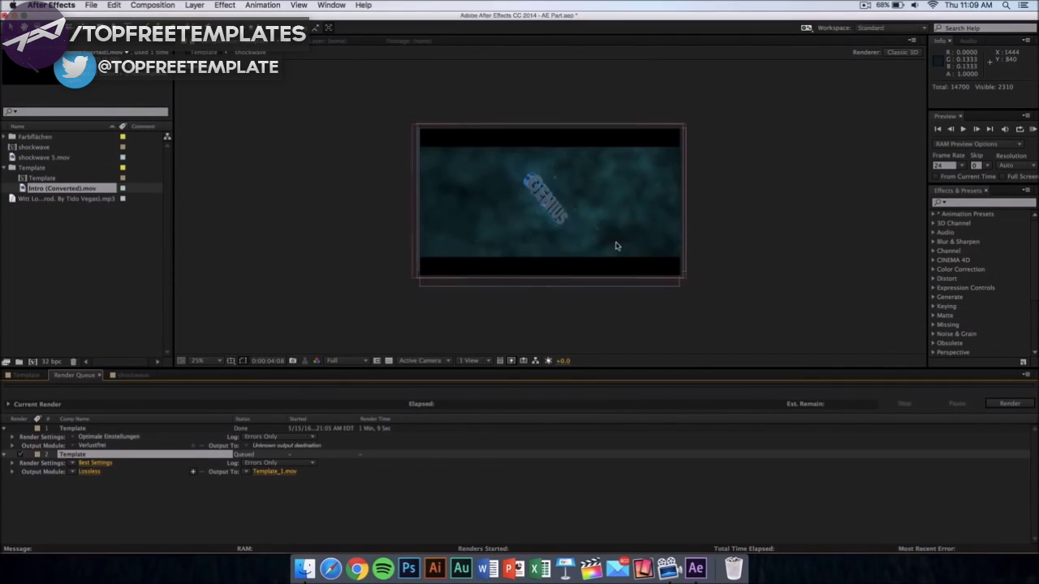
Step: Start rendering the queued Template composition to Template_1.mov
left_click(1007, 404)
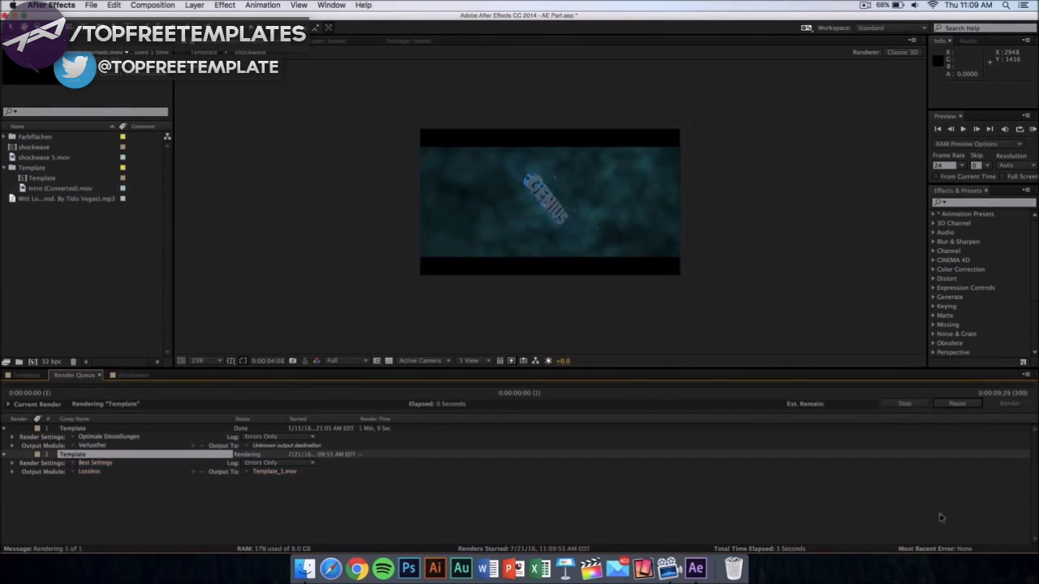